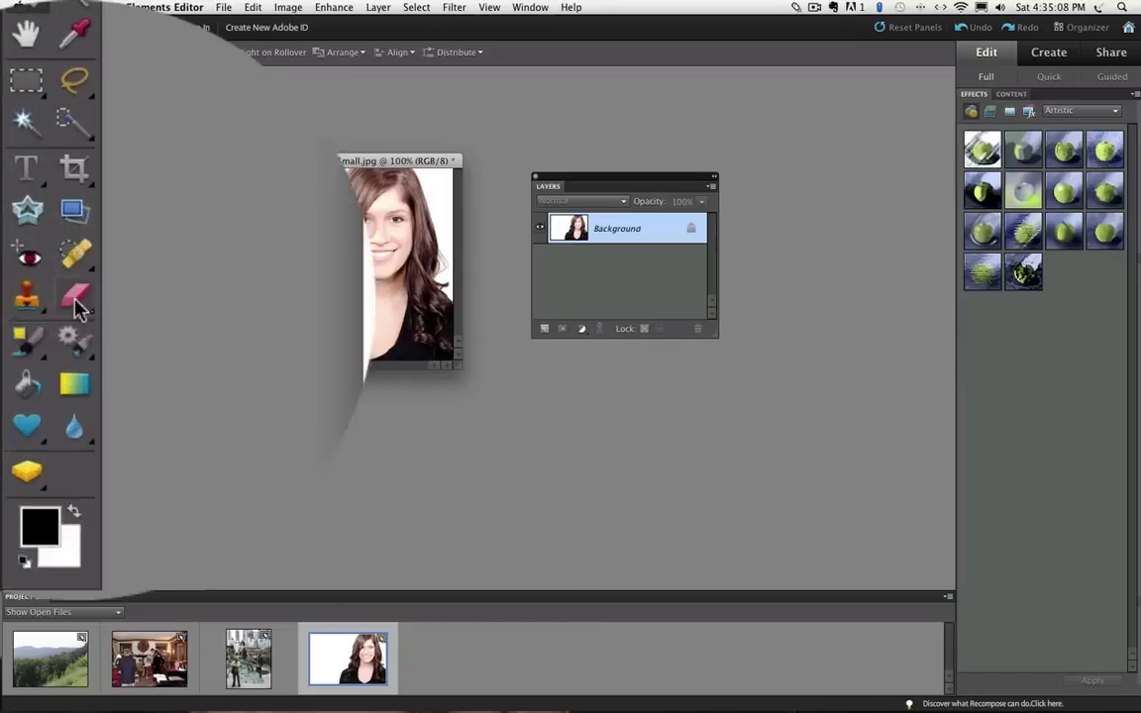
Step: Switch from the Eraser to the Magic Eraser Tool (tolerance 32, anti-alias, contiguous)
left_click(84, 334)
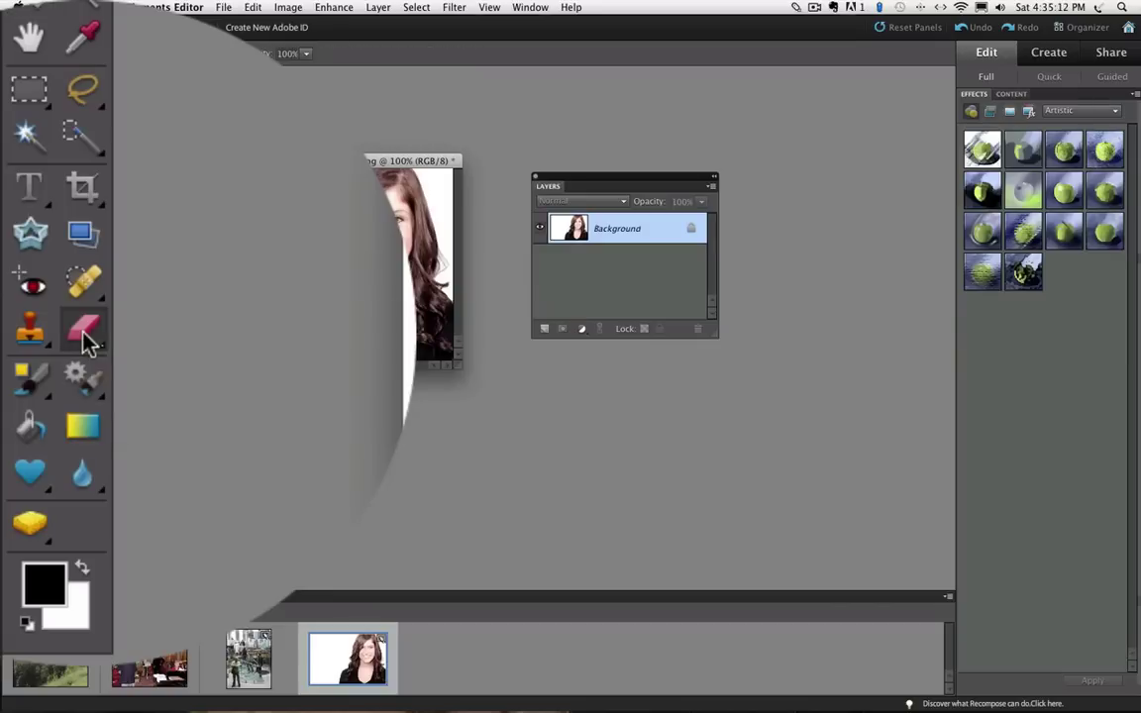
left_click(85, 336)
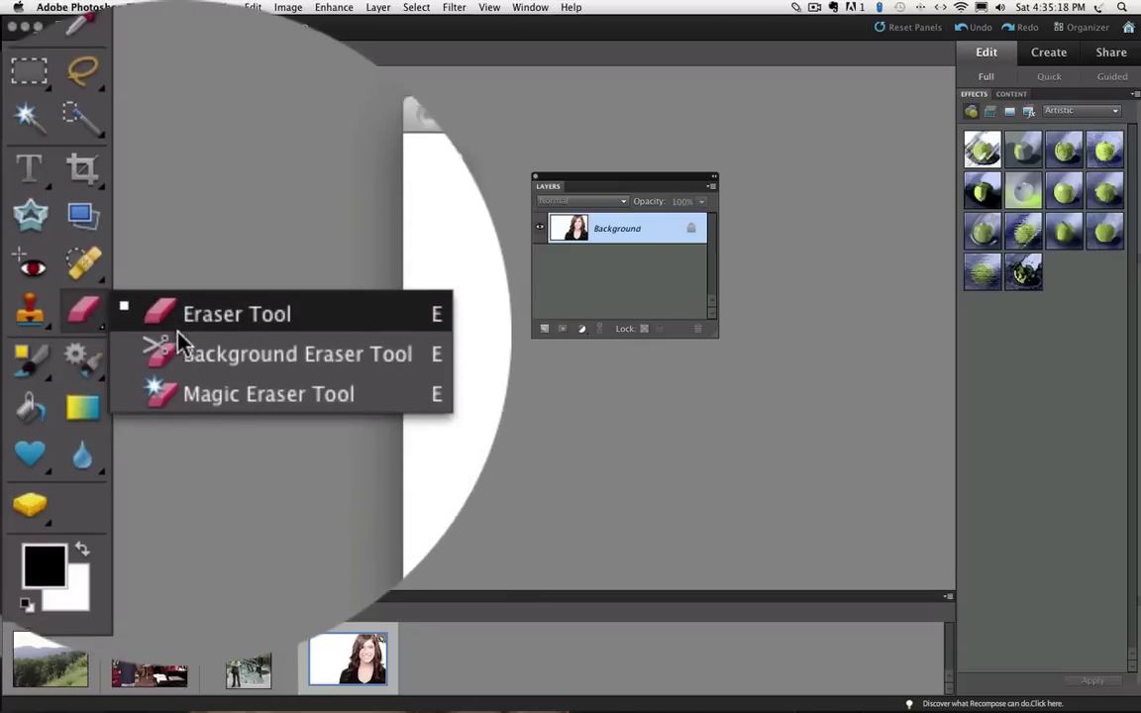
left_click(209, 333)
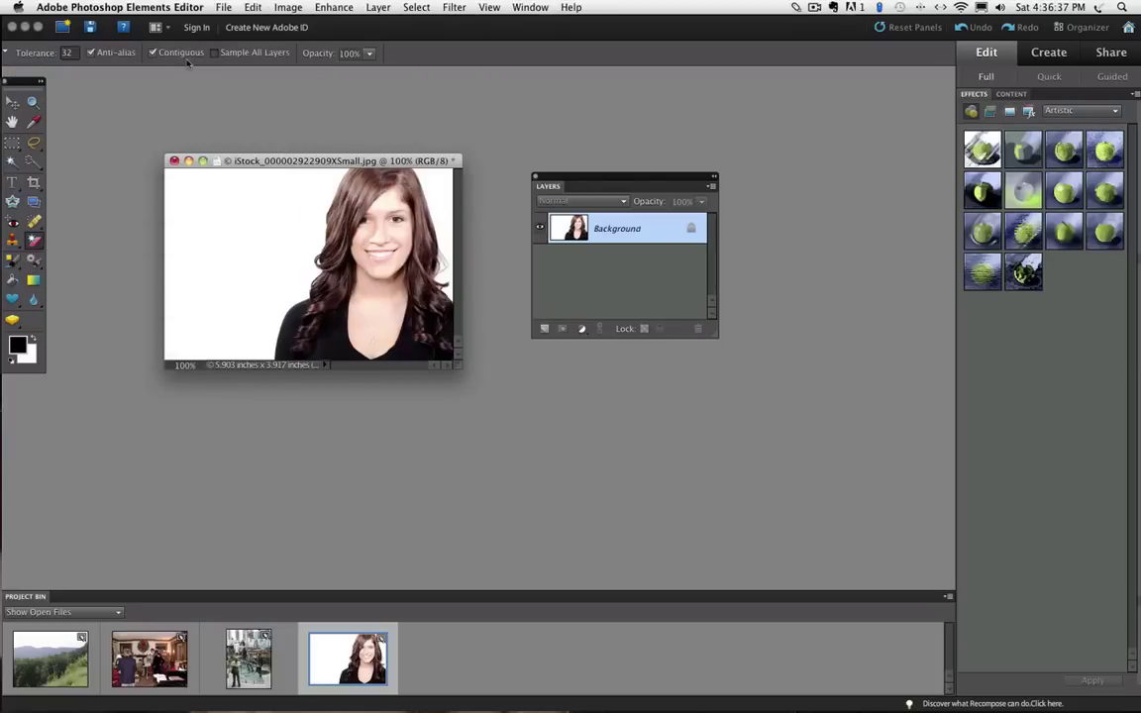
Step: Magic-erase the white area left of the woman, converting Background into Layer 0
left_click(231, 217)
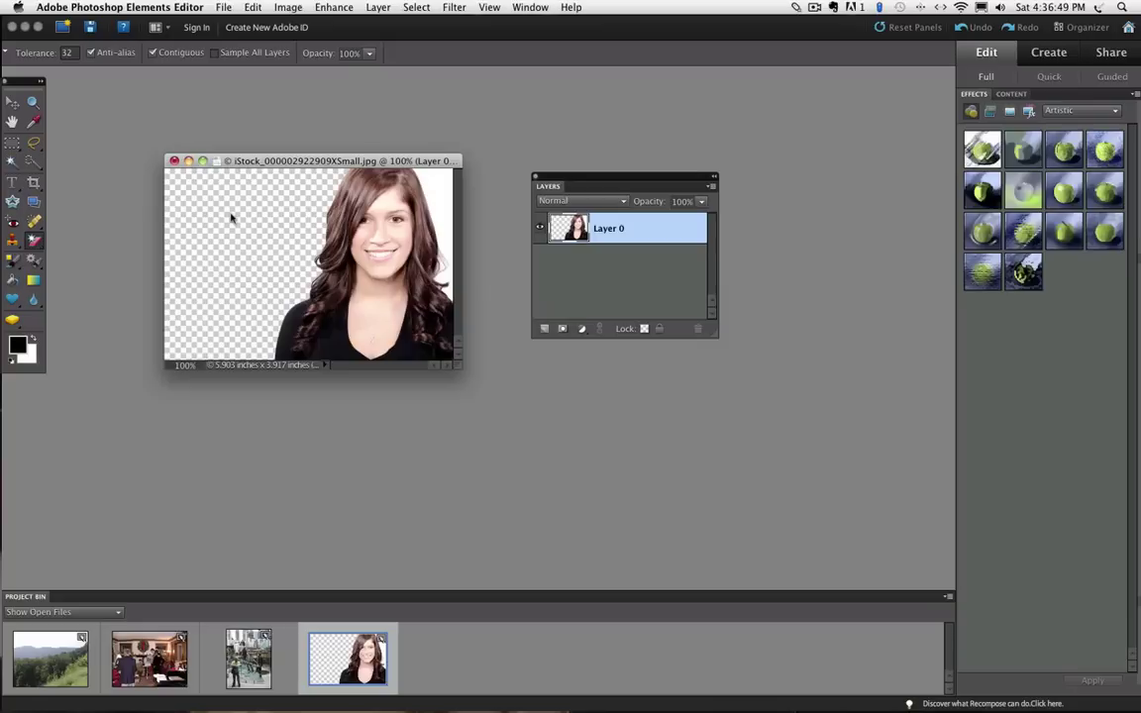
Step: Undo the erase, trial a non-contiguous erase that holes her face, undo it and re-enable Contiguous
left_click(973, 27)
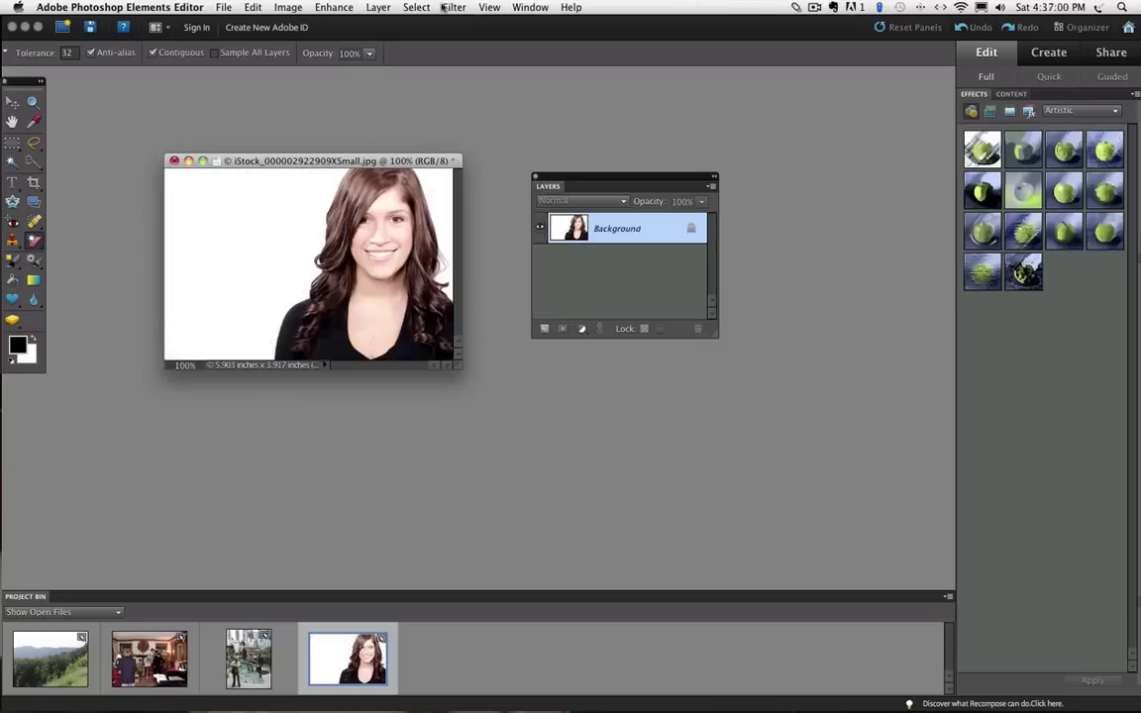
left_click(153, 52)
left_click(221, 212)
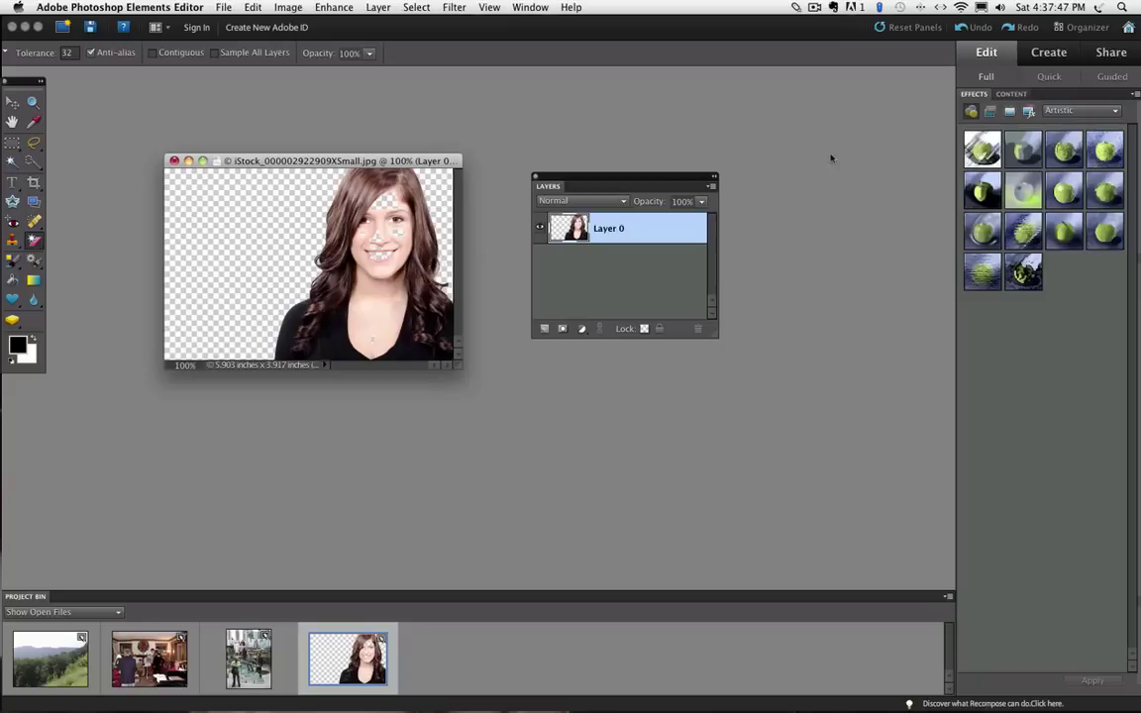
left_click(974, 28)
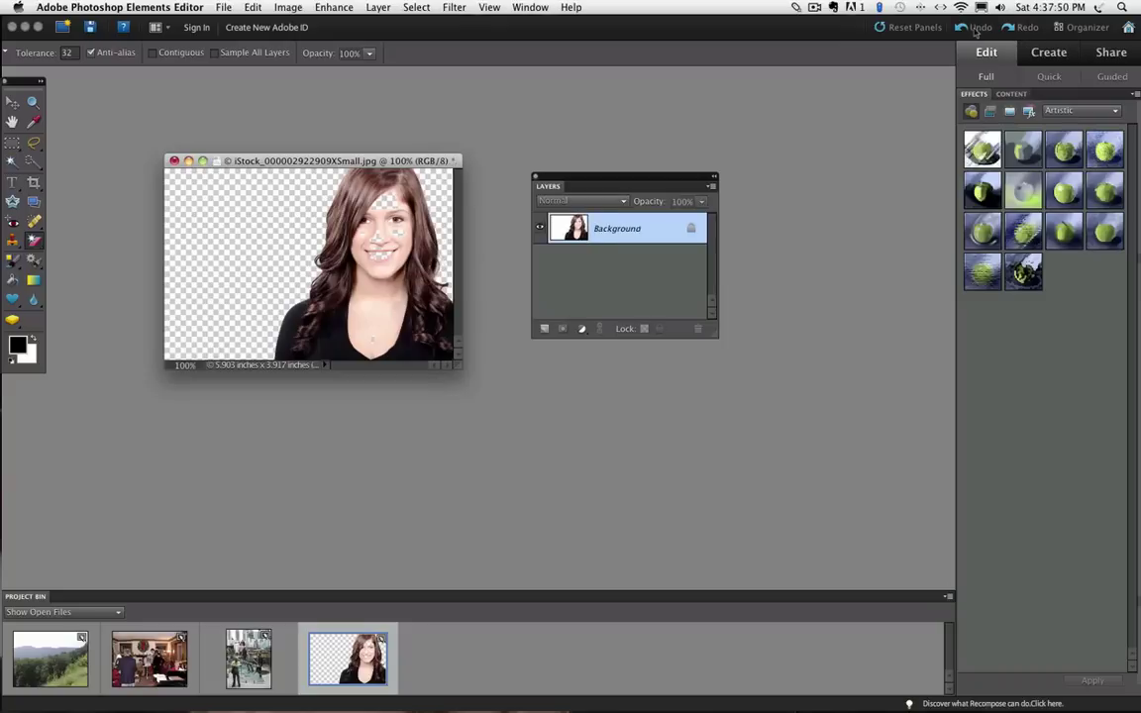
left_click(152, 52)
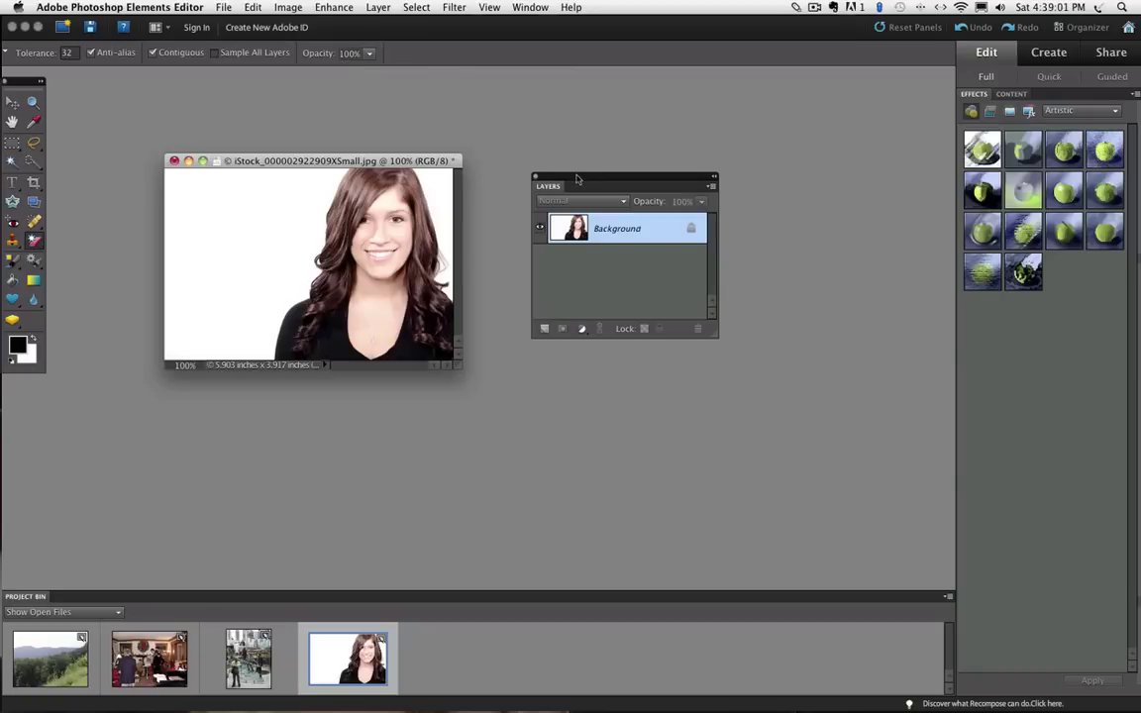
Step: Magic-erase the white backdrop around the woman, then add an empty Layer 1 above it
left_click_drag(575, 179, 539, 176)
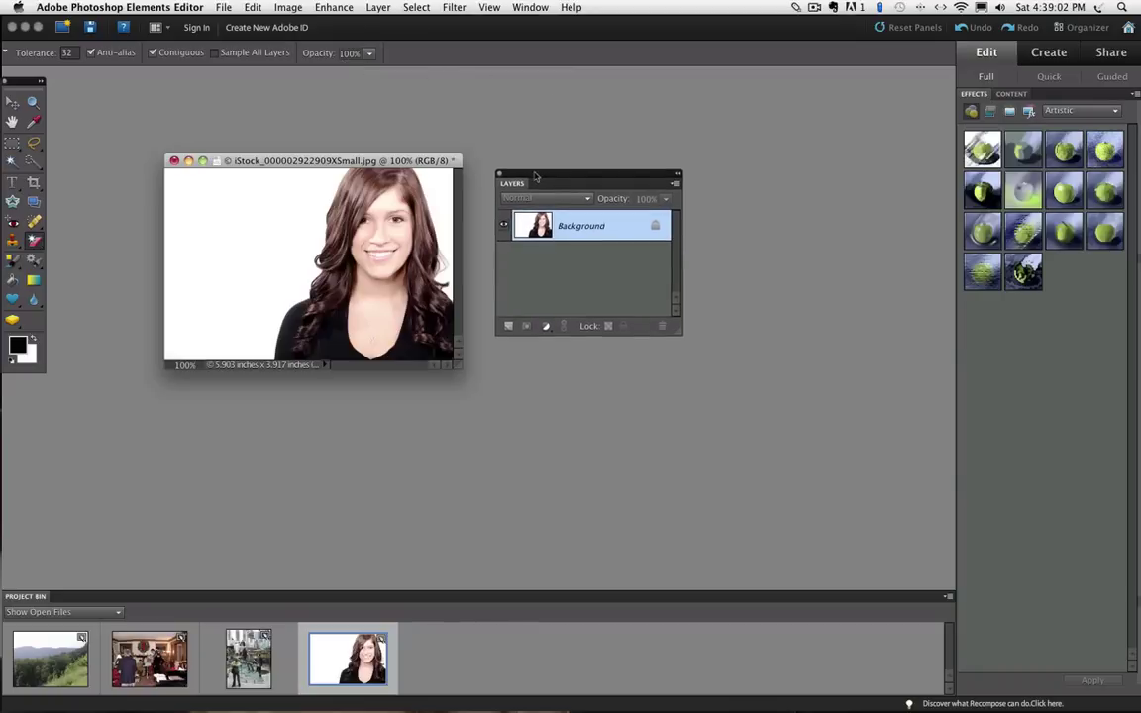
left_click(266, 235)
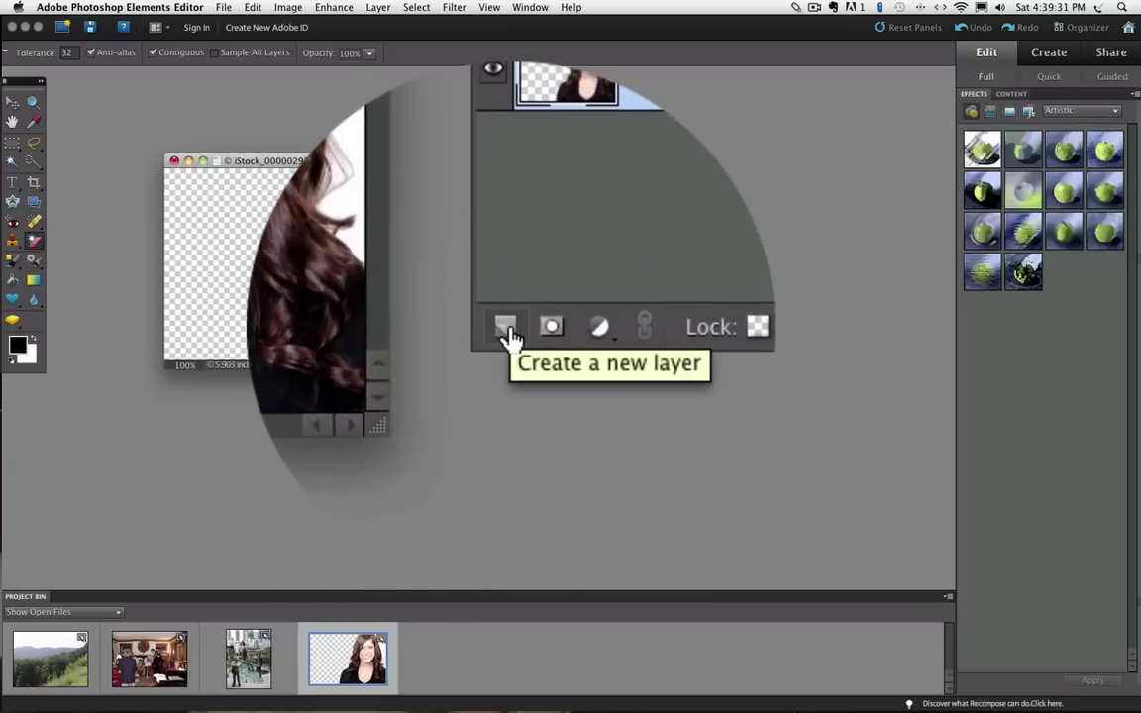
left_click(509, 326)
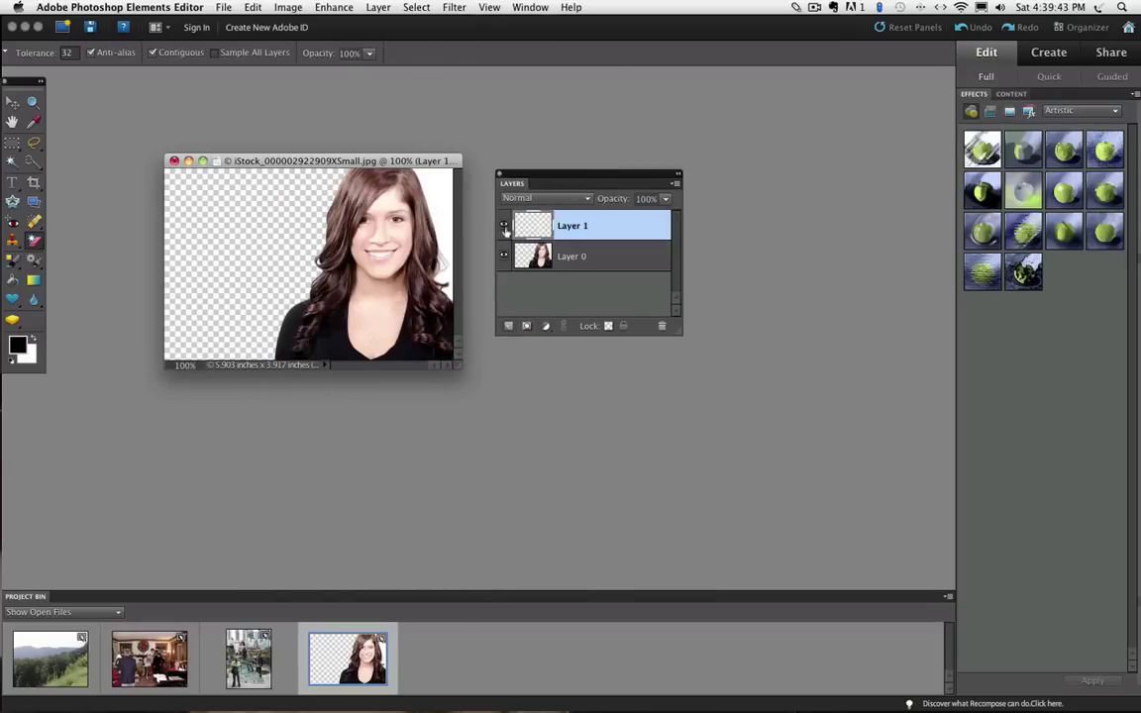
Step: Set Edit > Fill Layer to a custom dark red colour a03737 at Normal, 100%
left_click(252, 6)
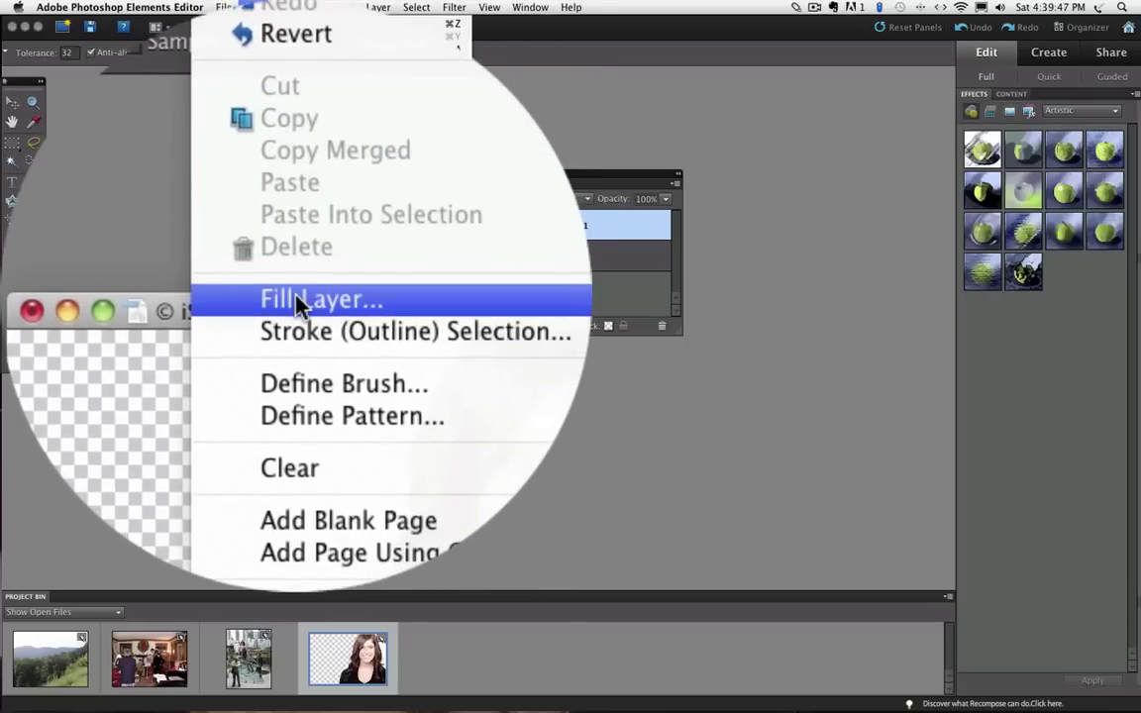
left_click(280, 184)
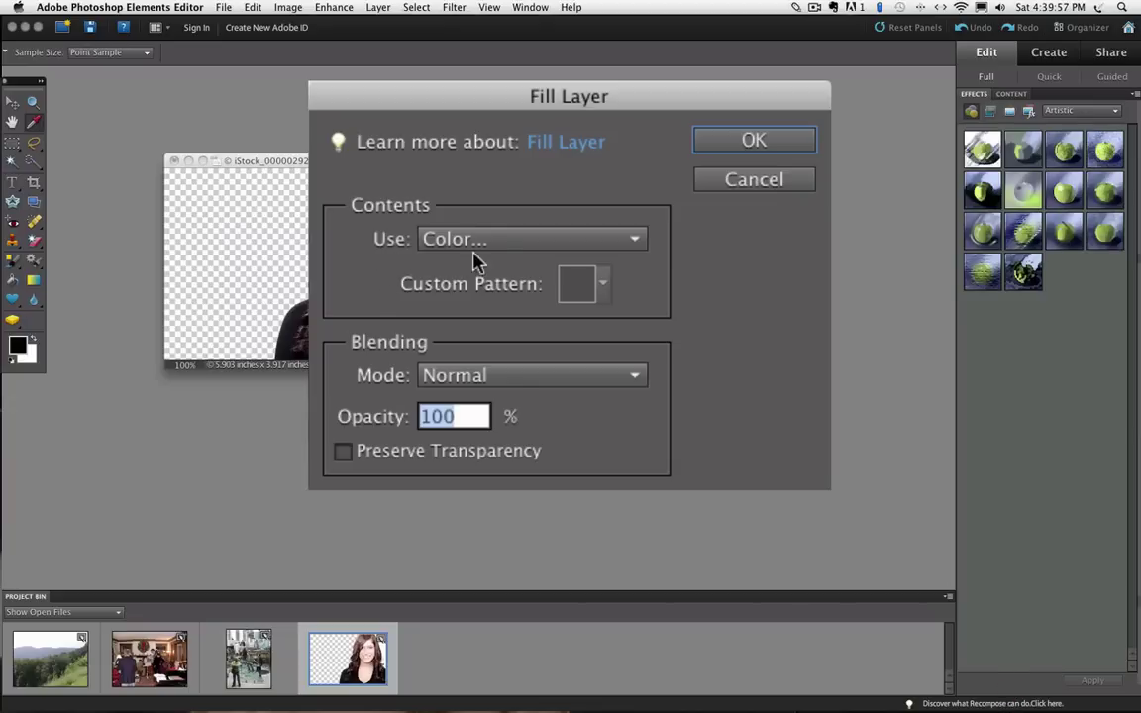
left_click(582, 248)
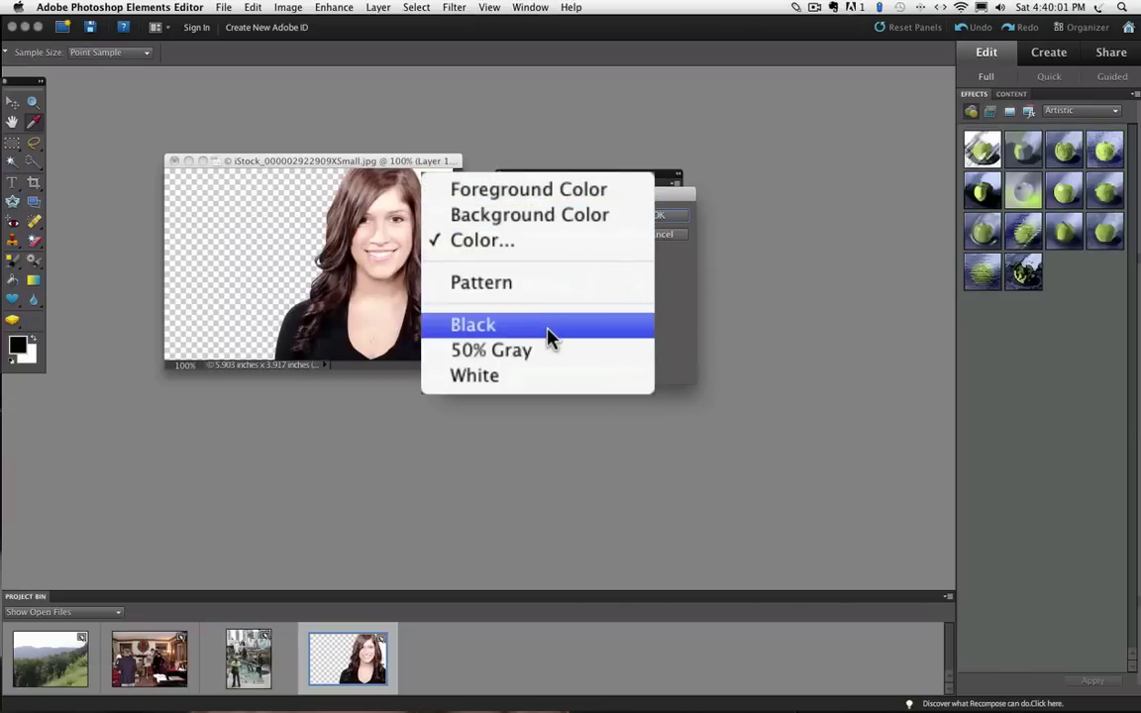
left_click(478, 244)
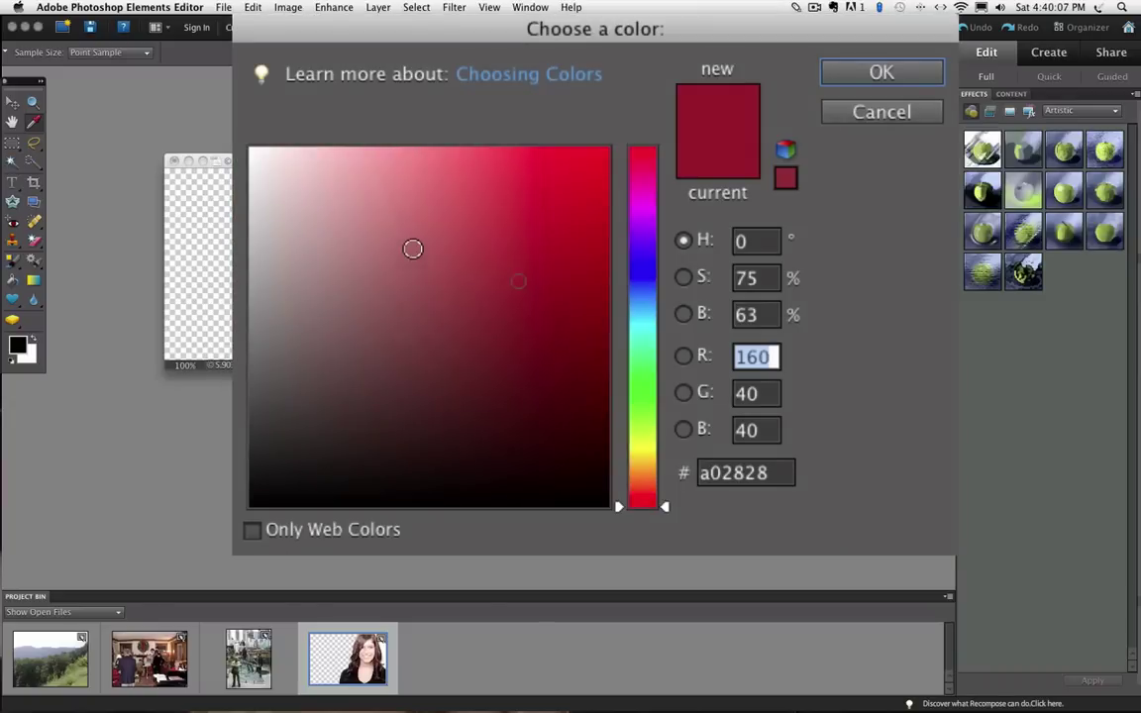
left_click(493, 250)
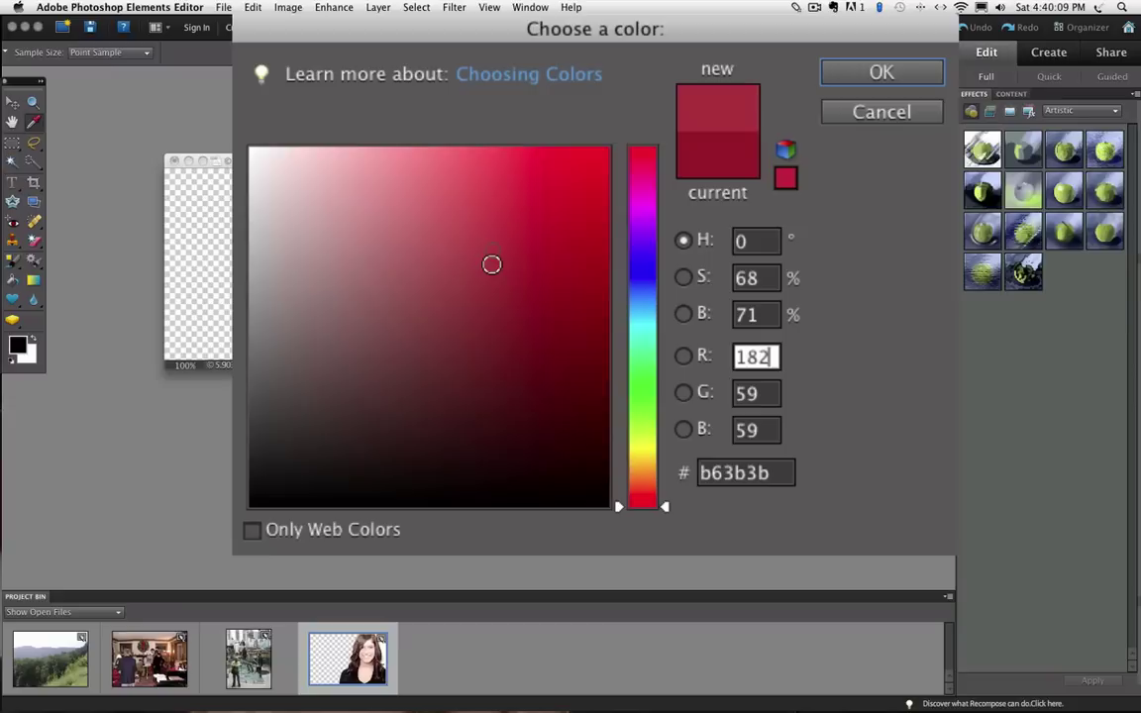
mouse_move(500, 270)
left_mouse_down()
mouse_move(512, 265)
mouse_move(494, 244)
mouse_move(490, 261)
mouse_move(477, 260)
mouse_move(485, 294)
mouse_move(485, 281)
left_mouse_up()
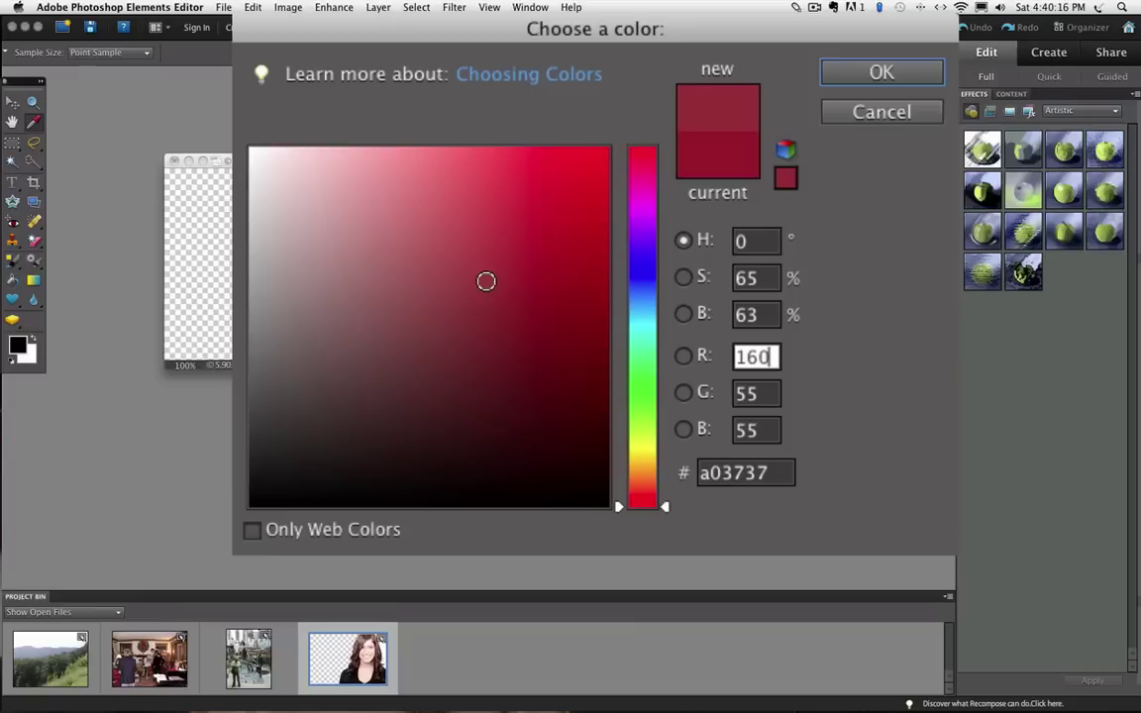
left_click(884, 75)
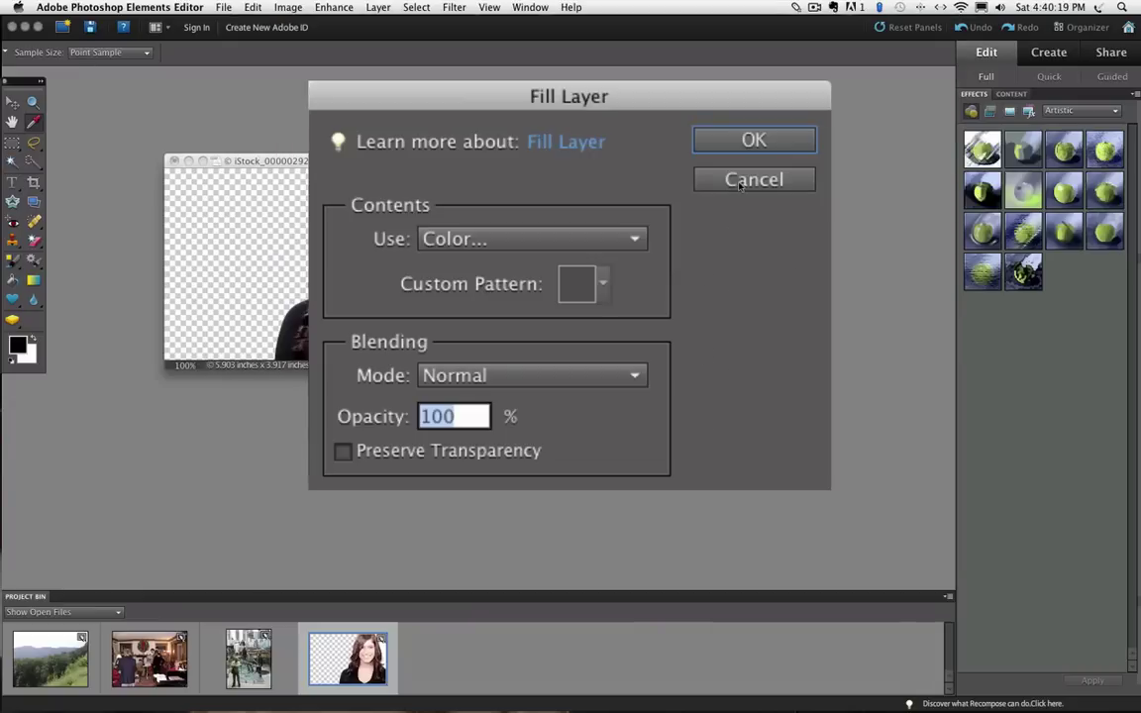
Step: Fill Layer 1 dark red, move it below Layer 0, and erase the leftover white right of the woman
left_click(663, 216)
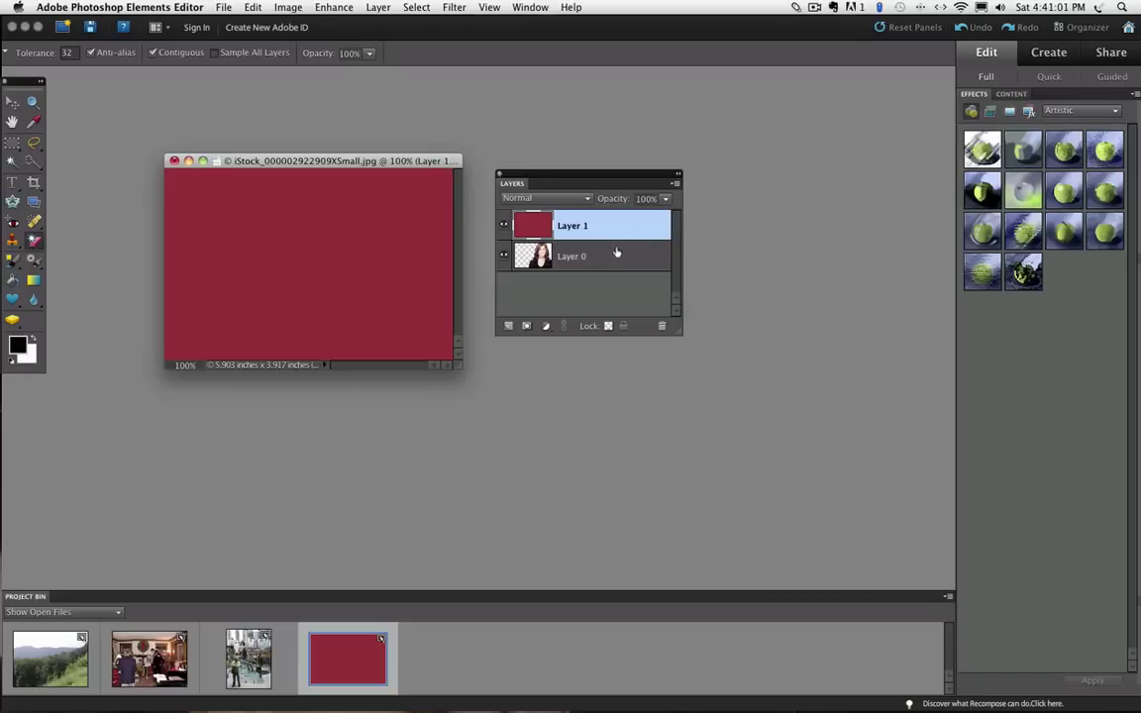
left_click_drag(650, 226, 541, 272)
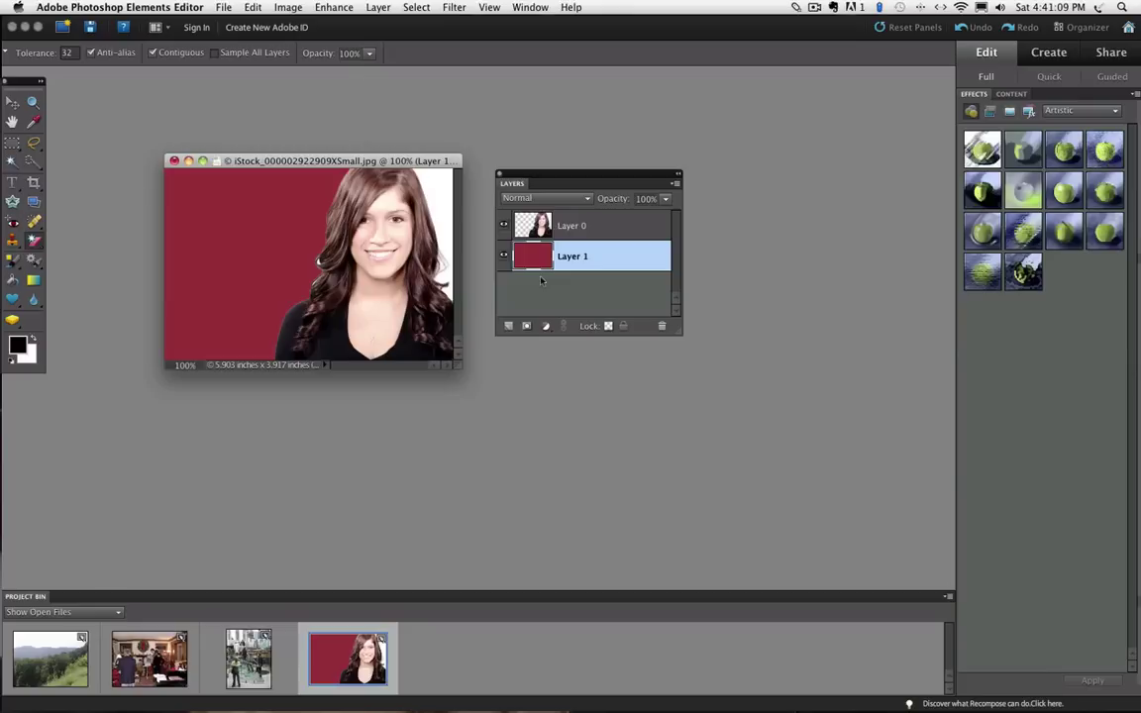
left_click(563, 225)
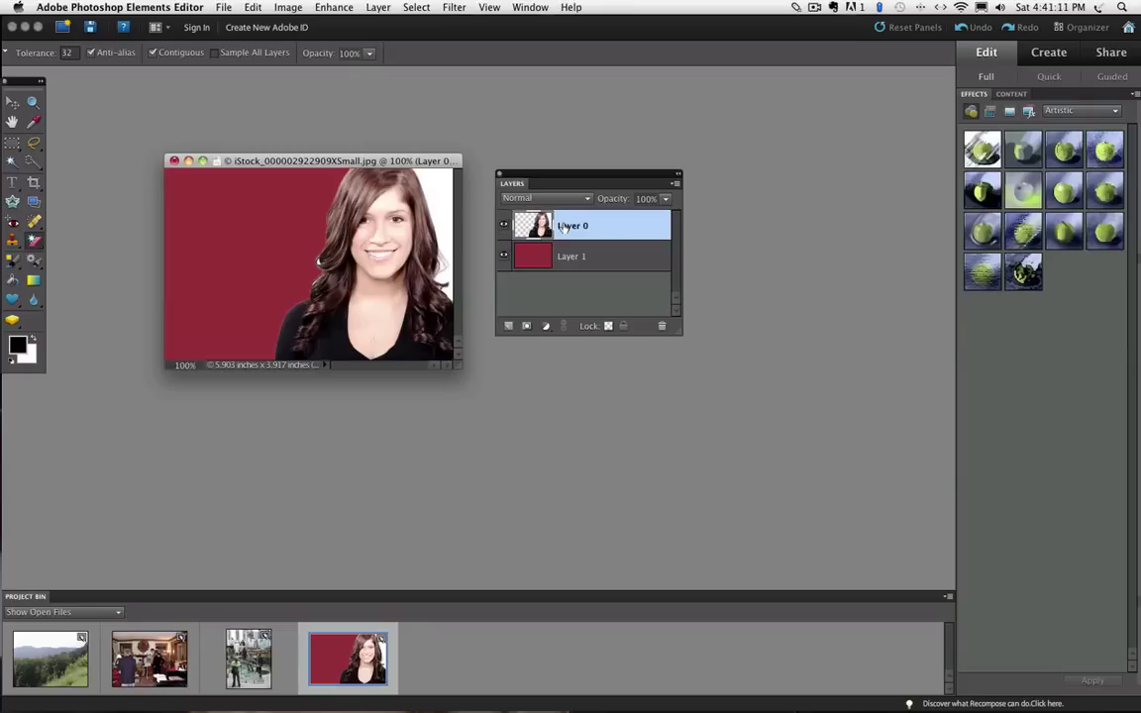
left_click(437, 200)
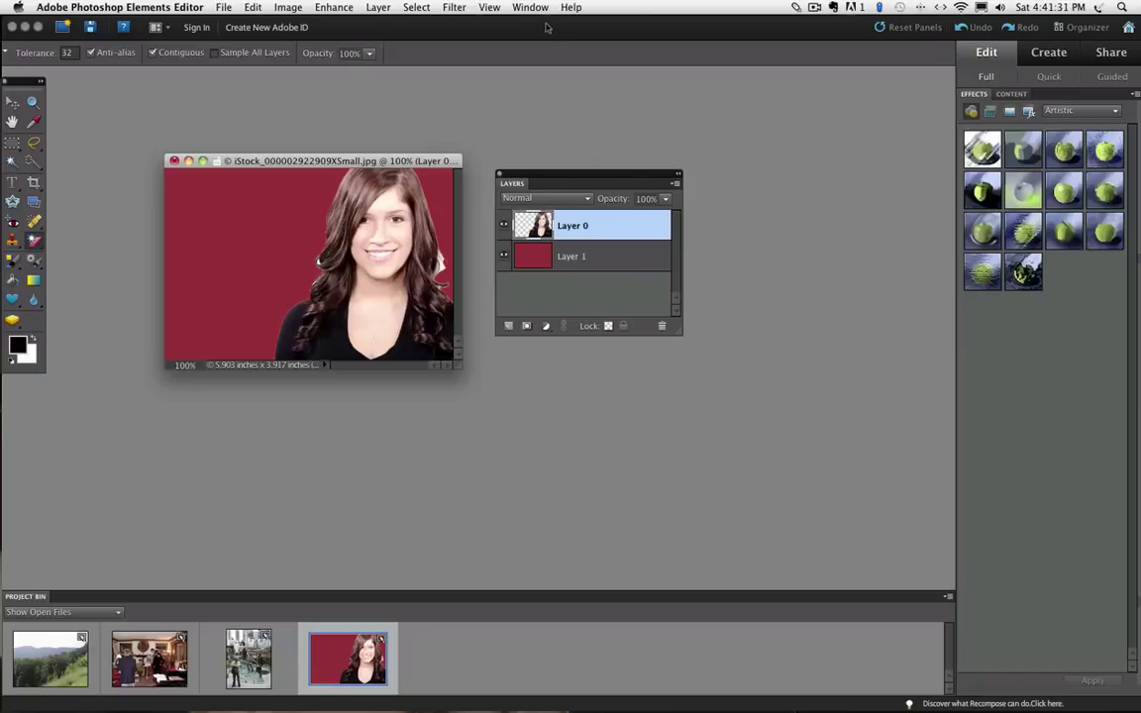
Step: Zoom the view to 200% and move the Layers panel off the woman's face
left_click(492, 8)
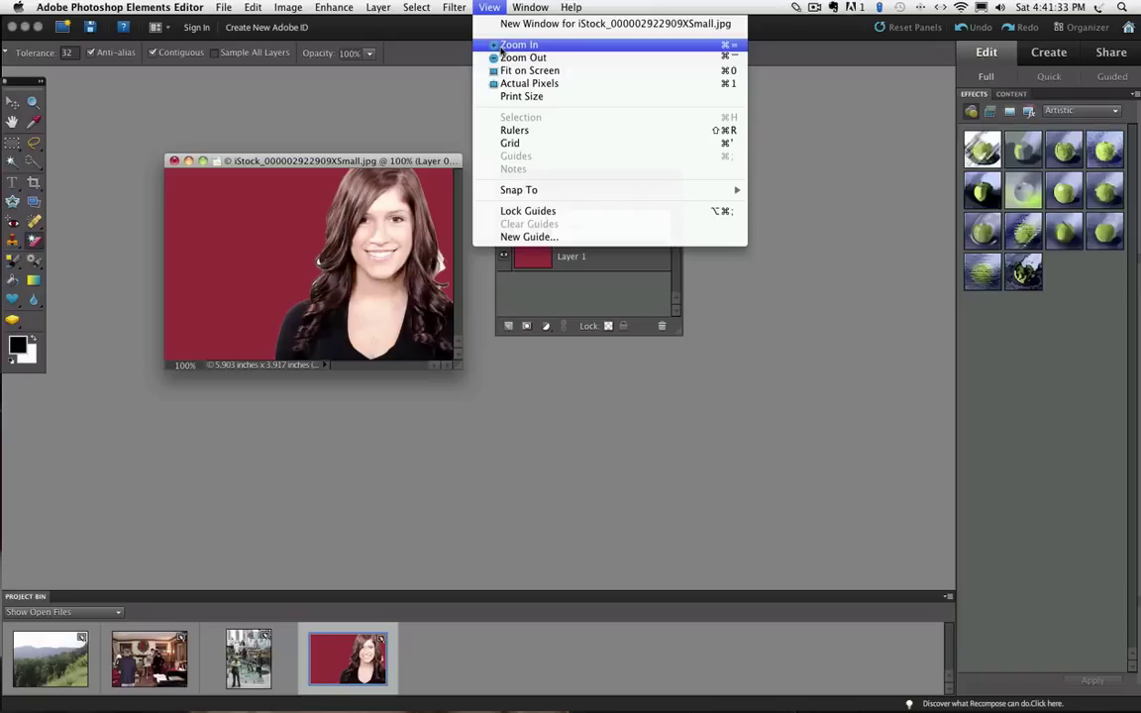
left_click(516, 45)
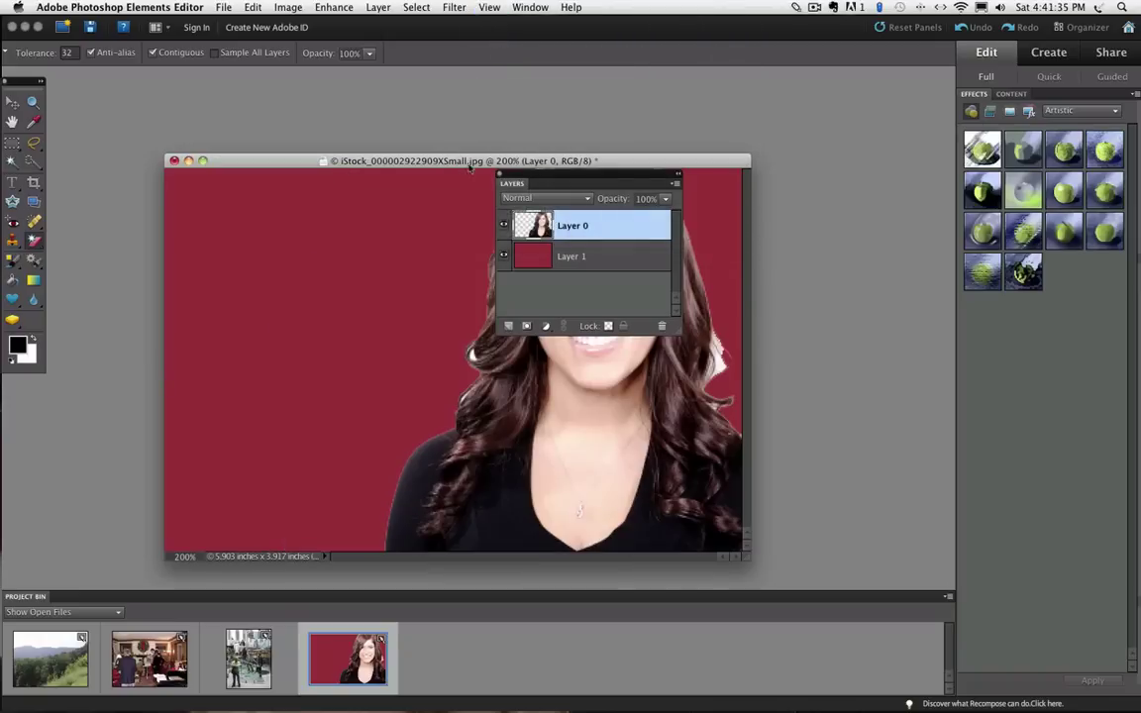
left_click_drag(549, 184, 805, 183)
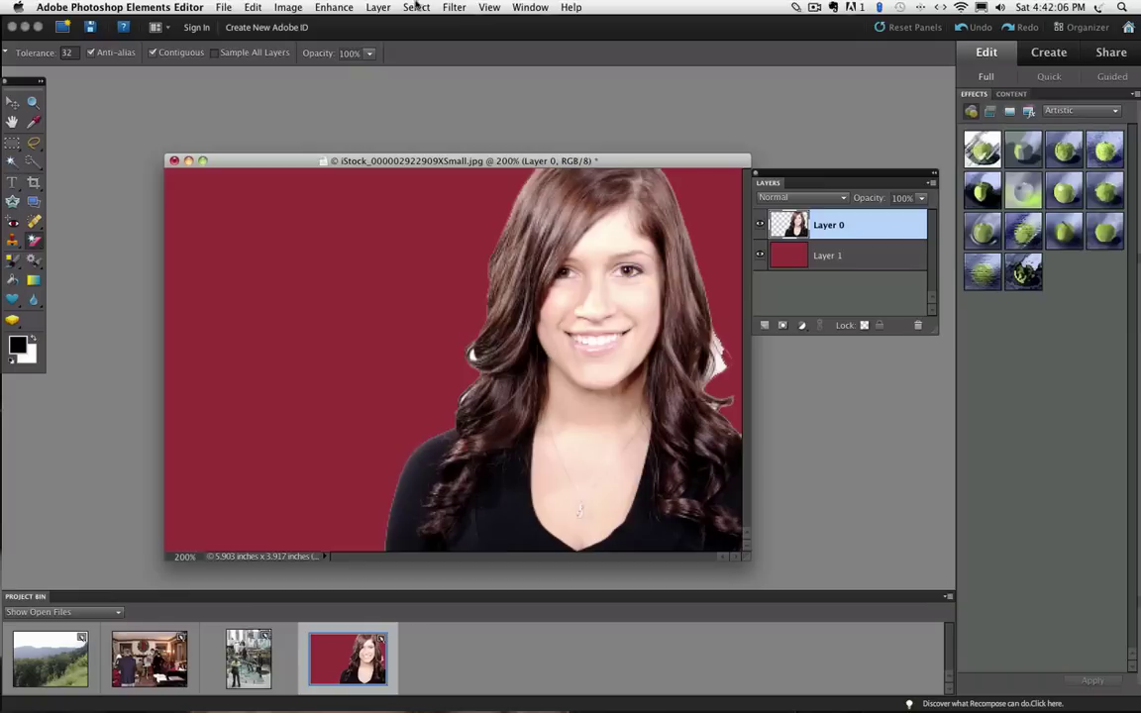
Step: Apply Enhance > Adjust Color > Defringe Layer with a 3-pixel width to Layer 0
left_click(334, 7)
mouse_move(391, 130)
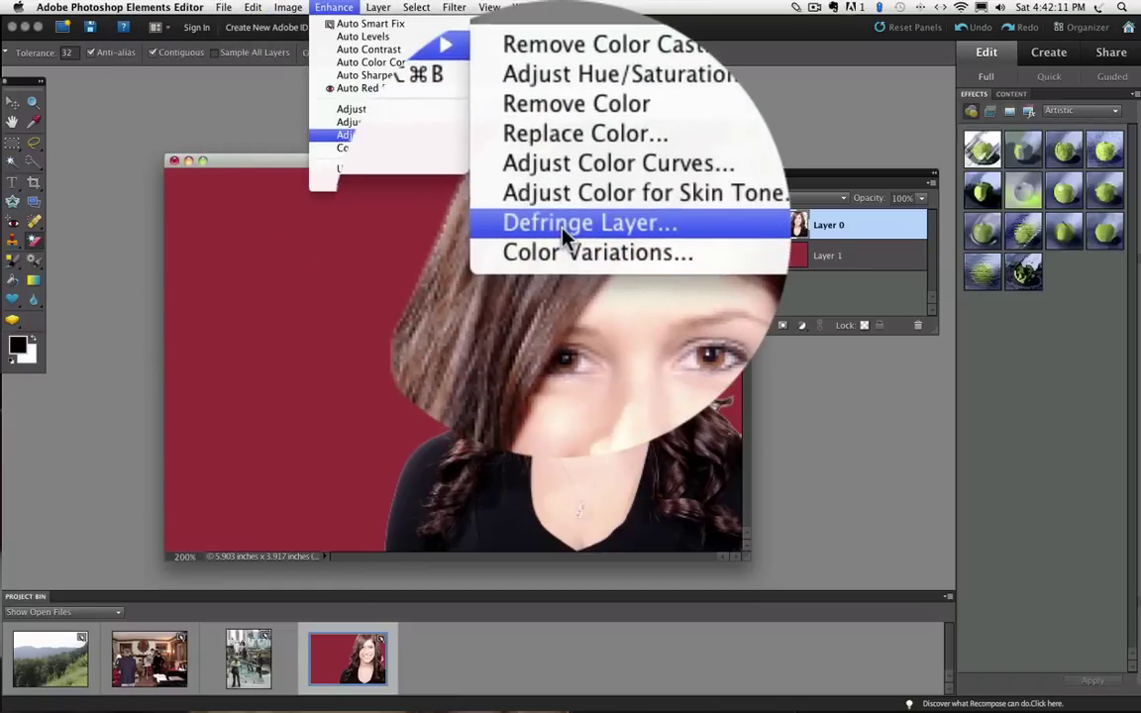
left_click(563, 218)
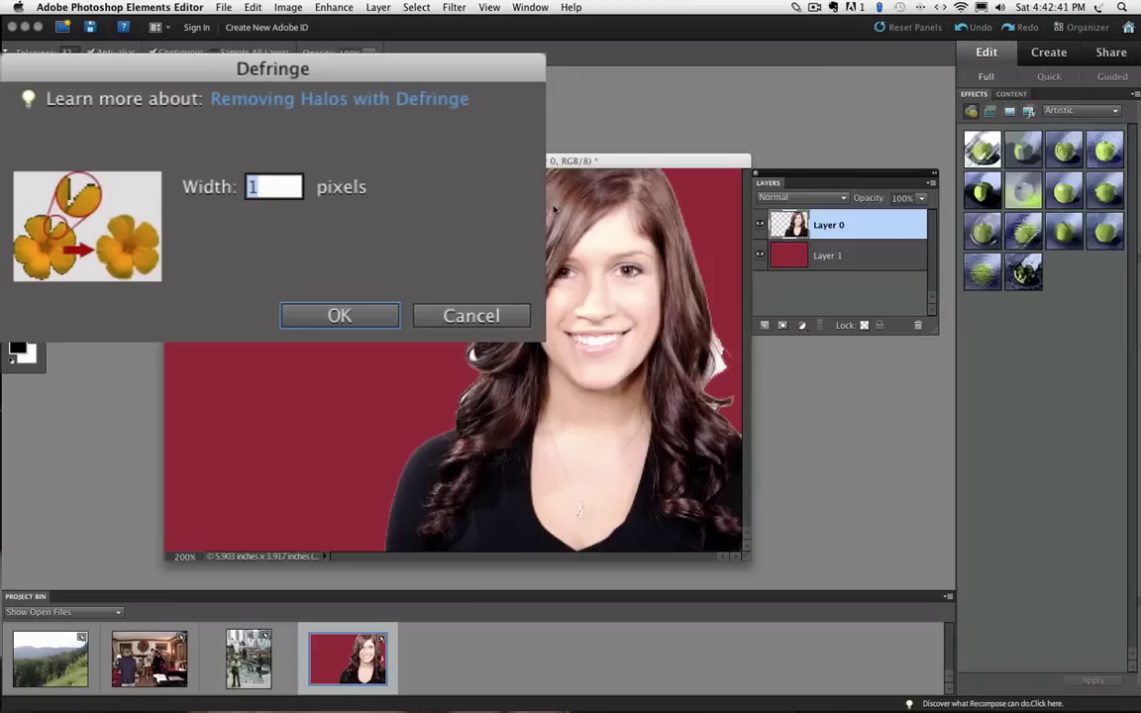
type("3")
key("Return")
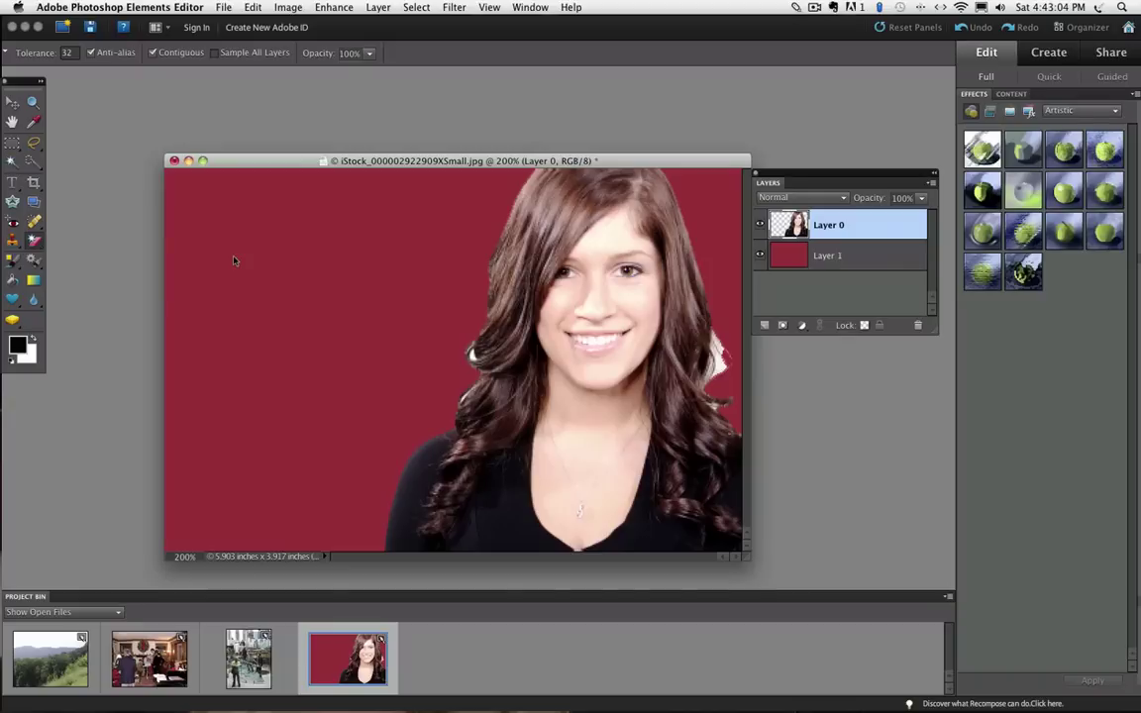
Step: Try erasing the wispy fringe at the hair's left edge, then undo it
left_click(402, 325)
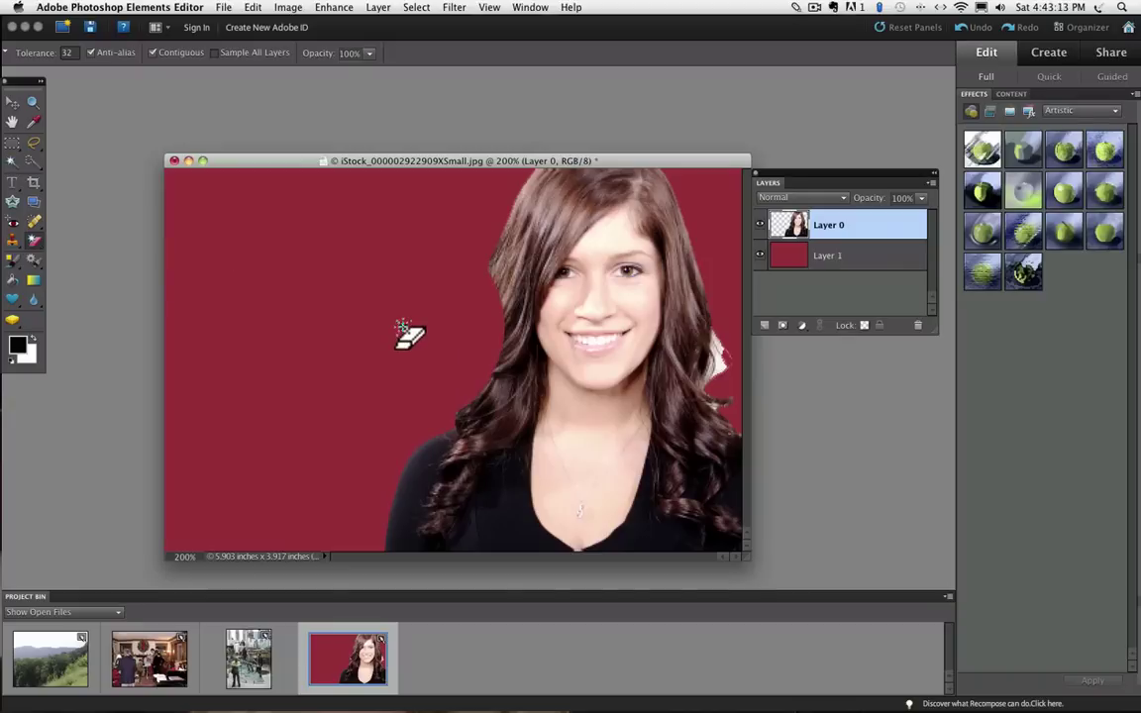
key("Caps_Lock")
key("super+z")
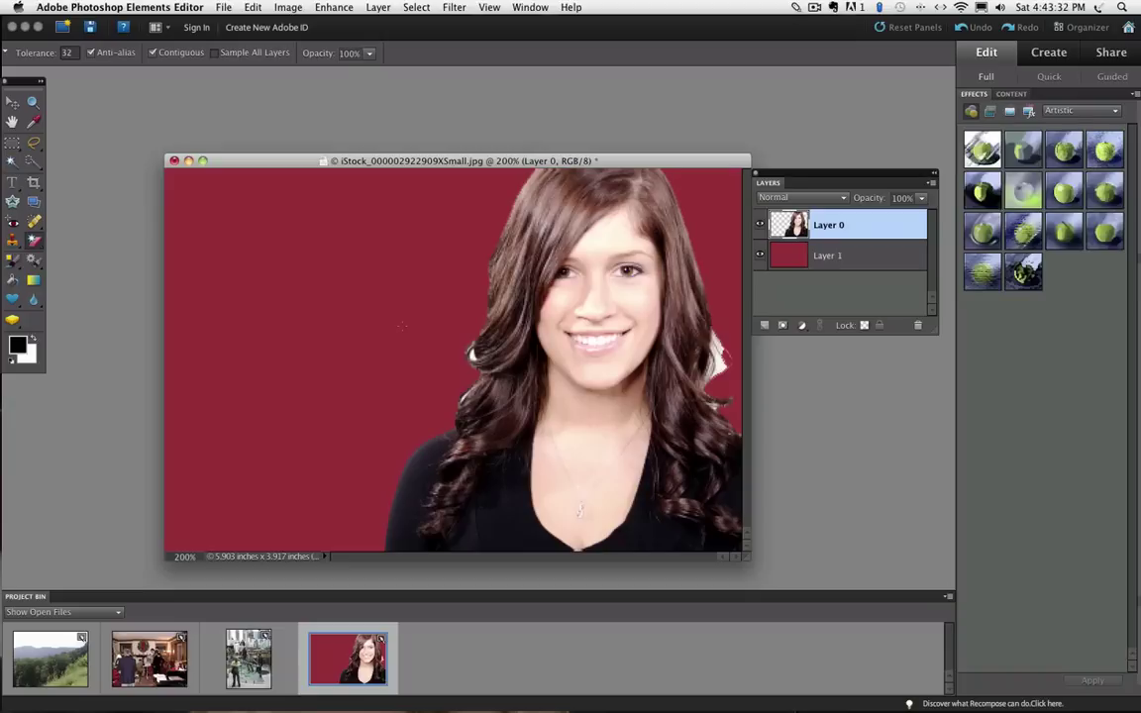
Step: At 300% zoom, magic-erase the white fringe patches along both left and right hair edges
left_click(492, 8)
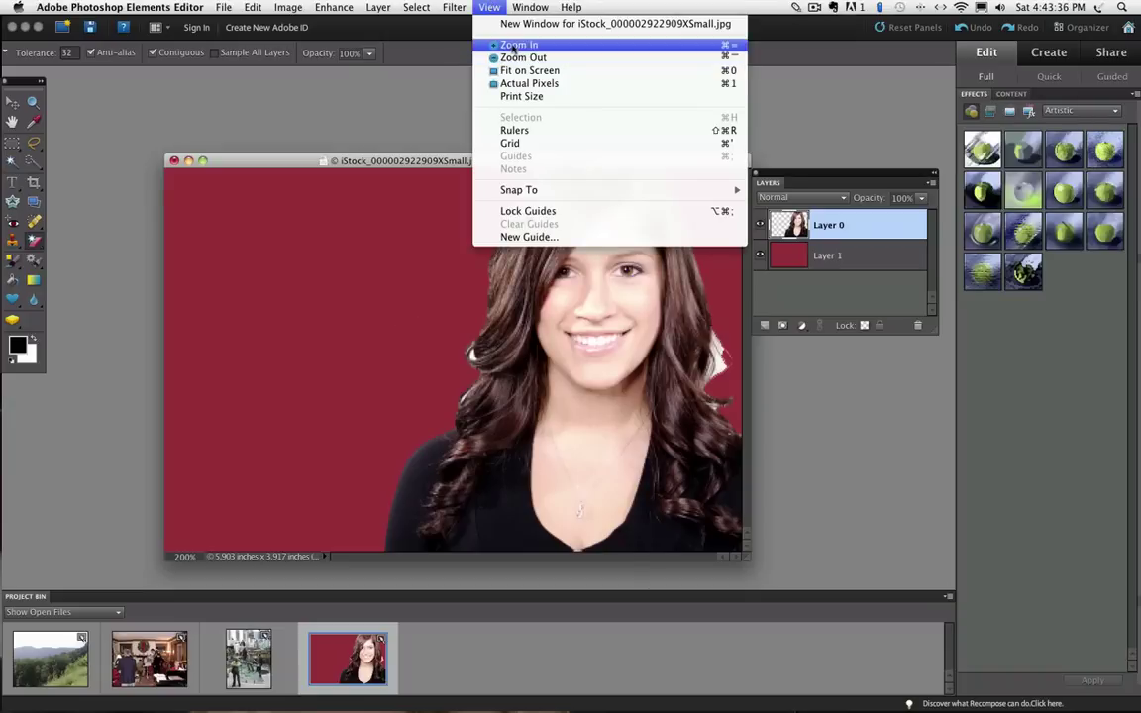
left_click(463, 45)
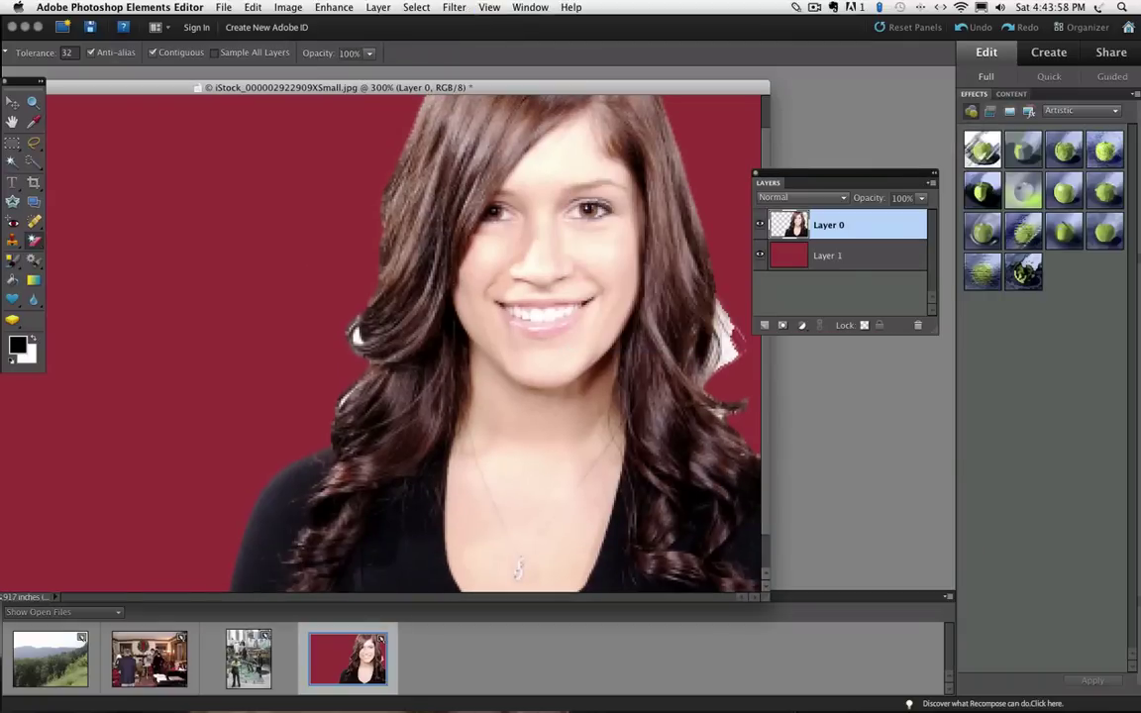
left_click(357, 337)
left_click(343, 402)
left_click(728, 346)
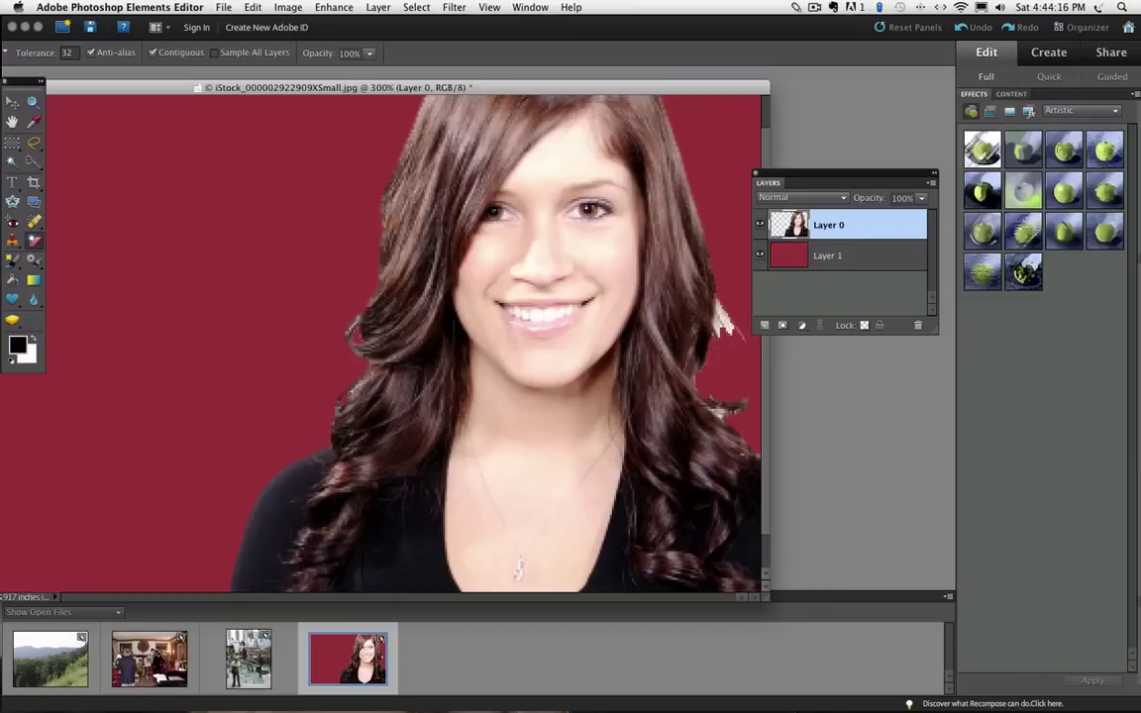
left_click(728, 319)
scroll(446, 317, "down", 2)
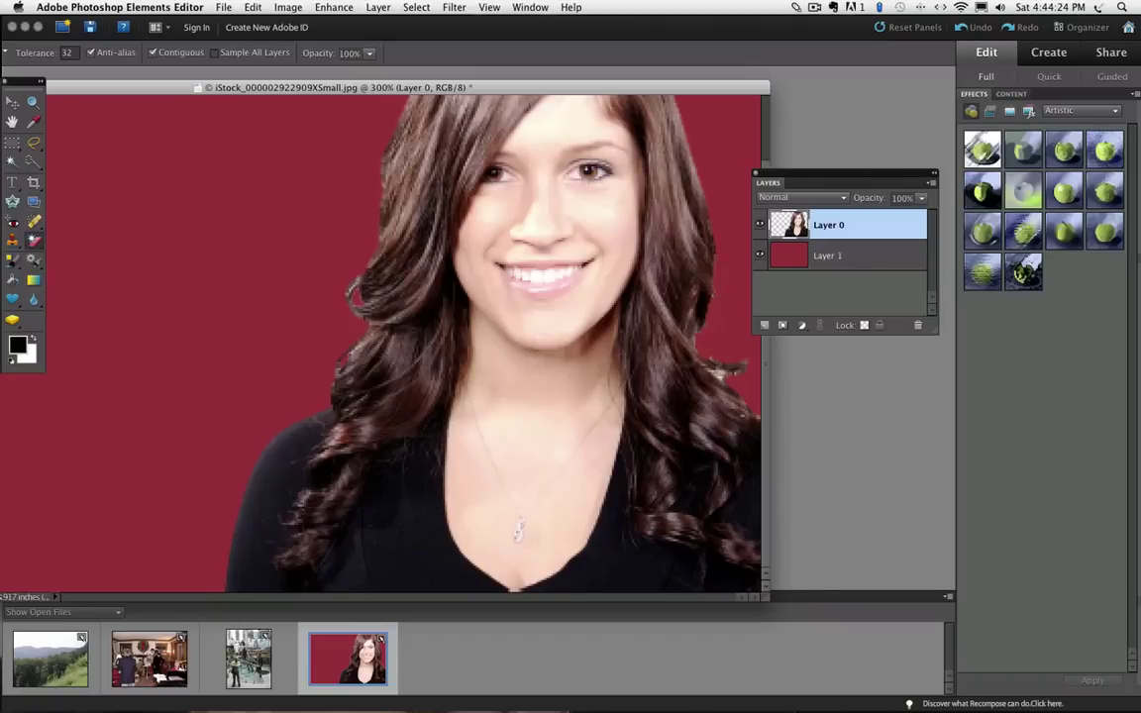
left_click(718, 273)
Step: Switch from the Blur tool to the Smudge Tool with a 3 px brush
left_click(33, 301)
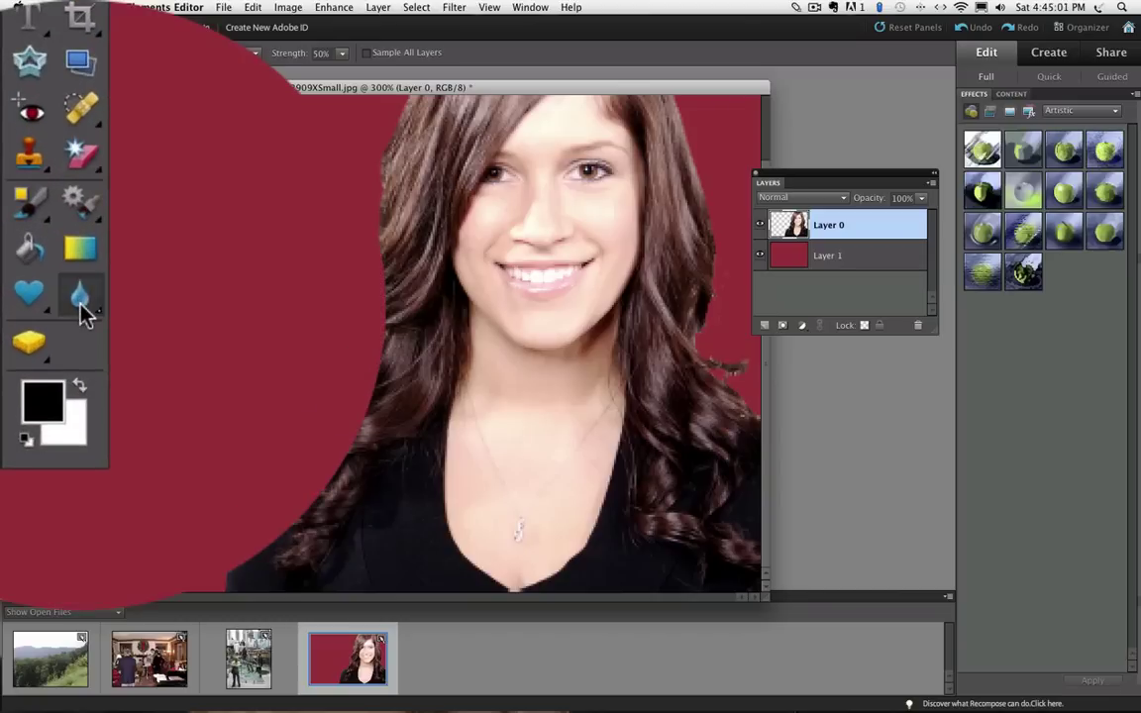
left_click(84, 312)
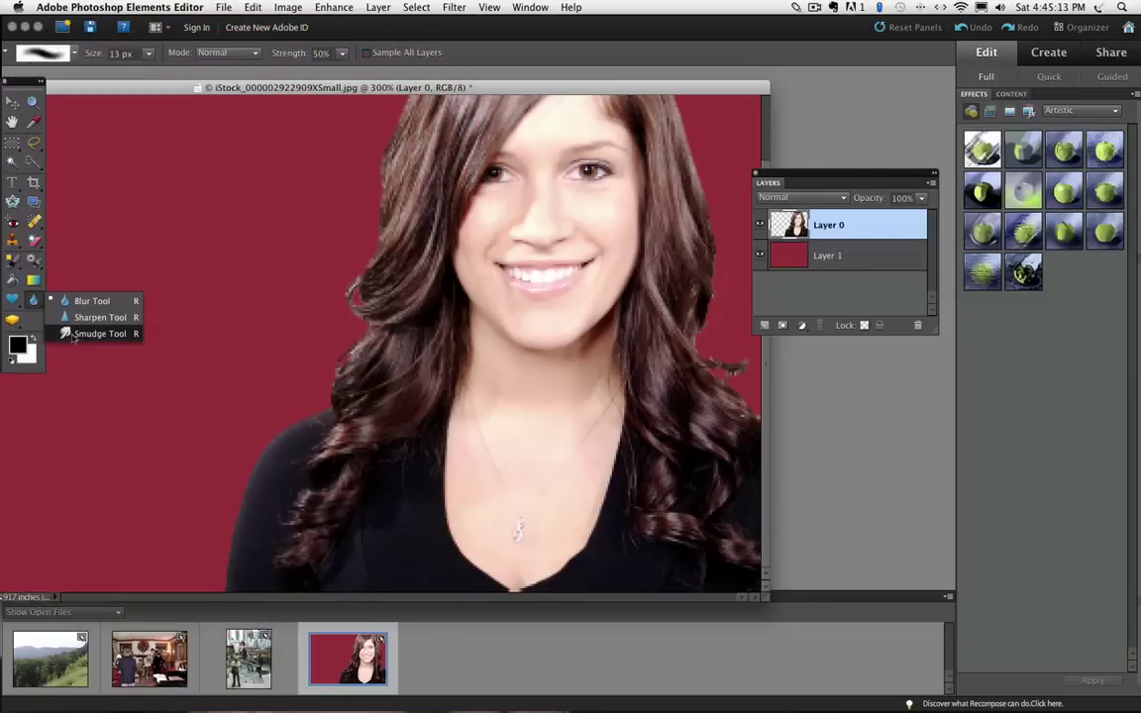
left_click(91, 334)
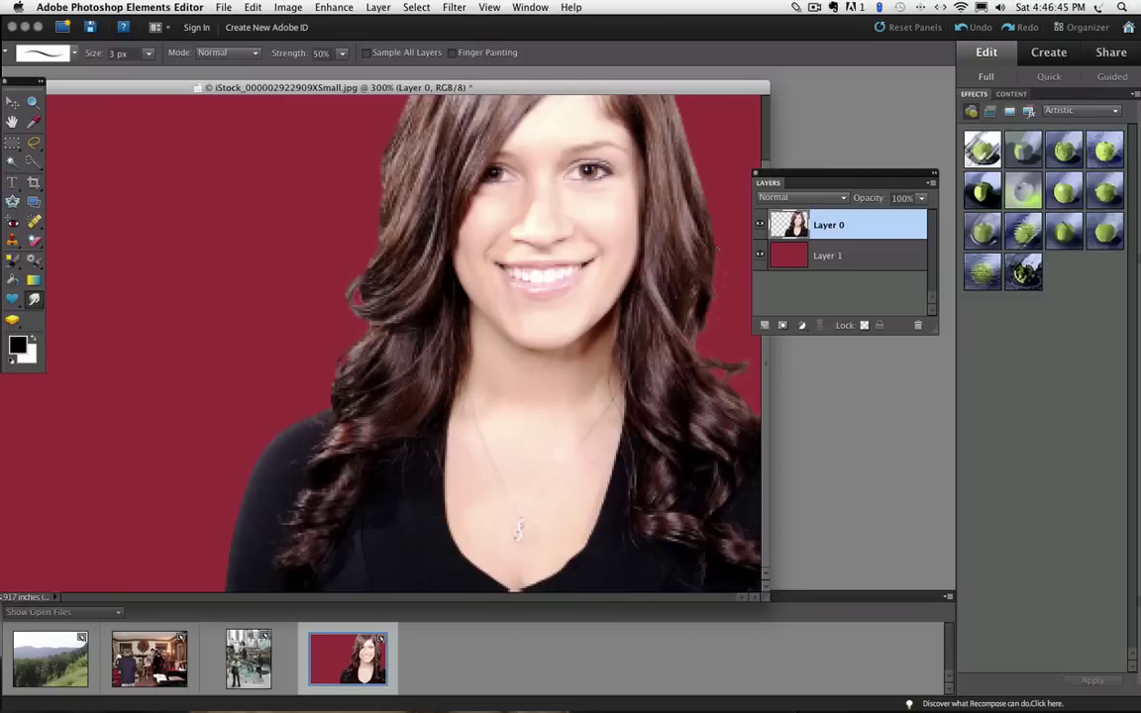
Step: Float the portrait in its own window and delete the dark red Layer 1 backdrop
left_click(530, 7)
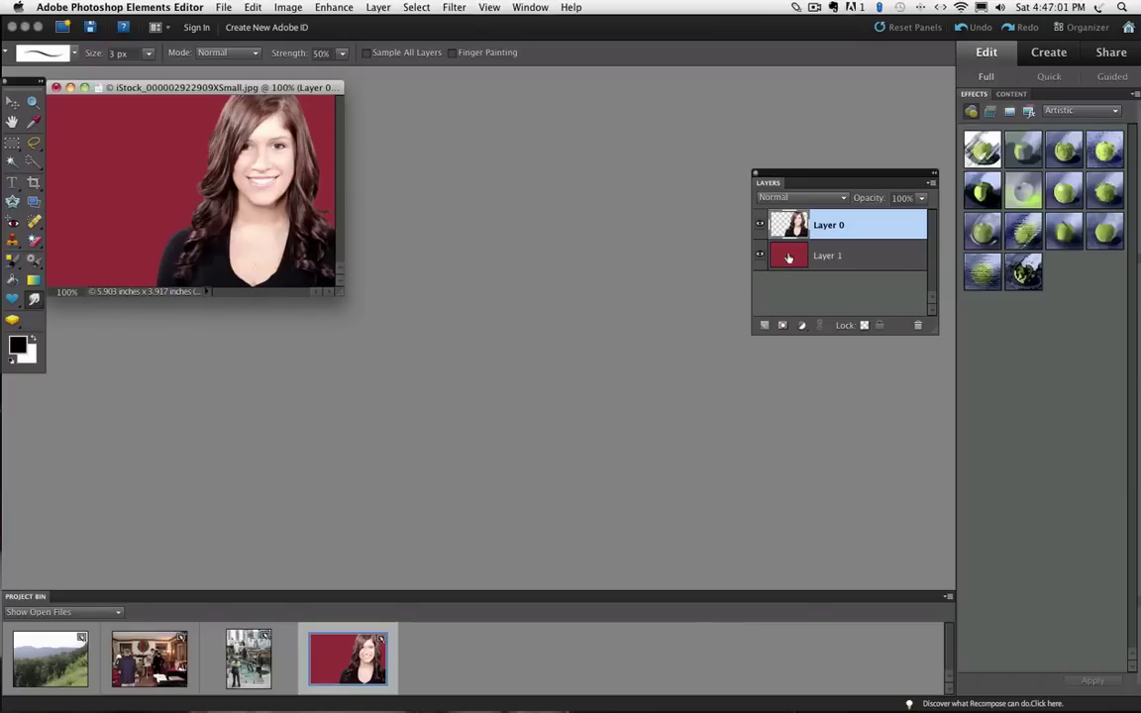
left_click_drag(788, 257, 919, 326)
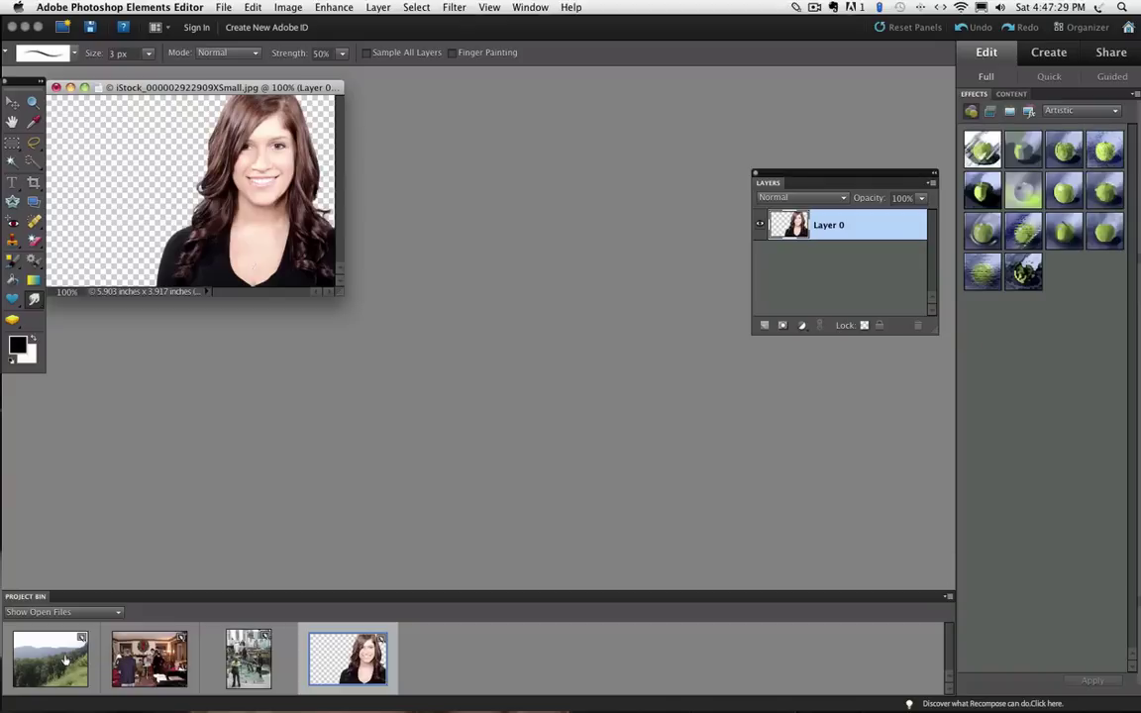
Step: Copy the woman's layer onto P8250038.JPG and nudge it slightly right with the Move Tool
double_click(65, 660)
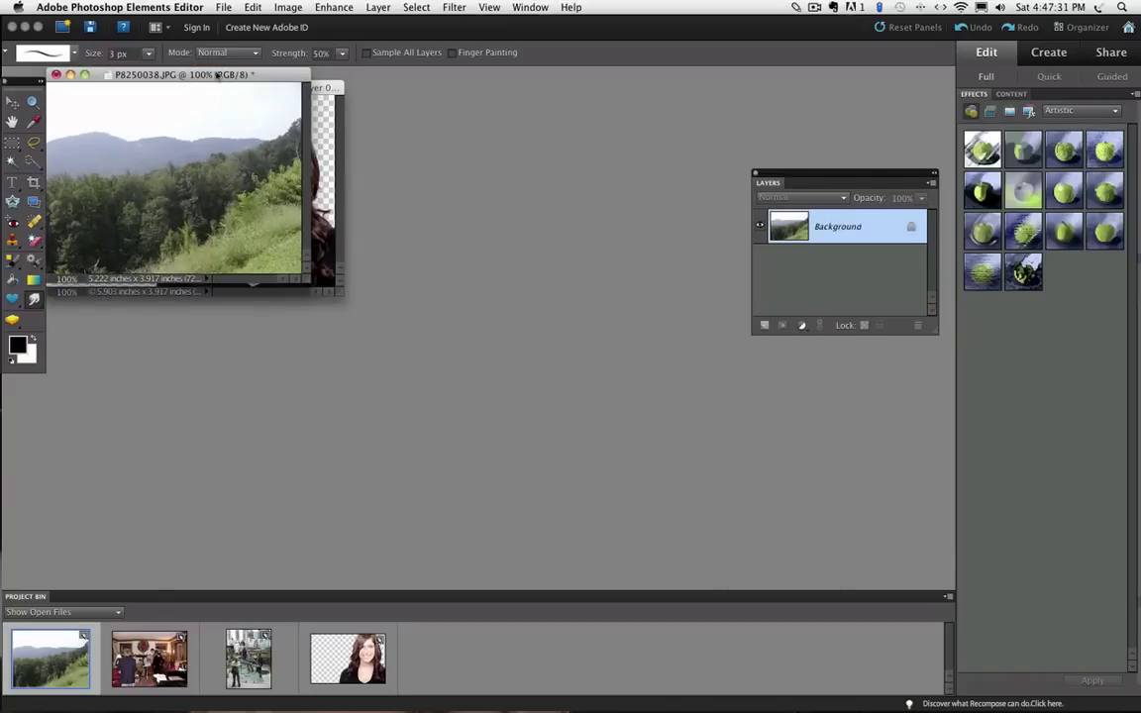
left_click_drag(223, 76, 561, 147)
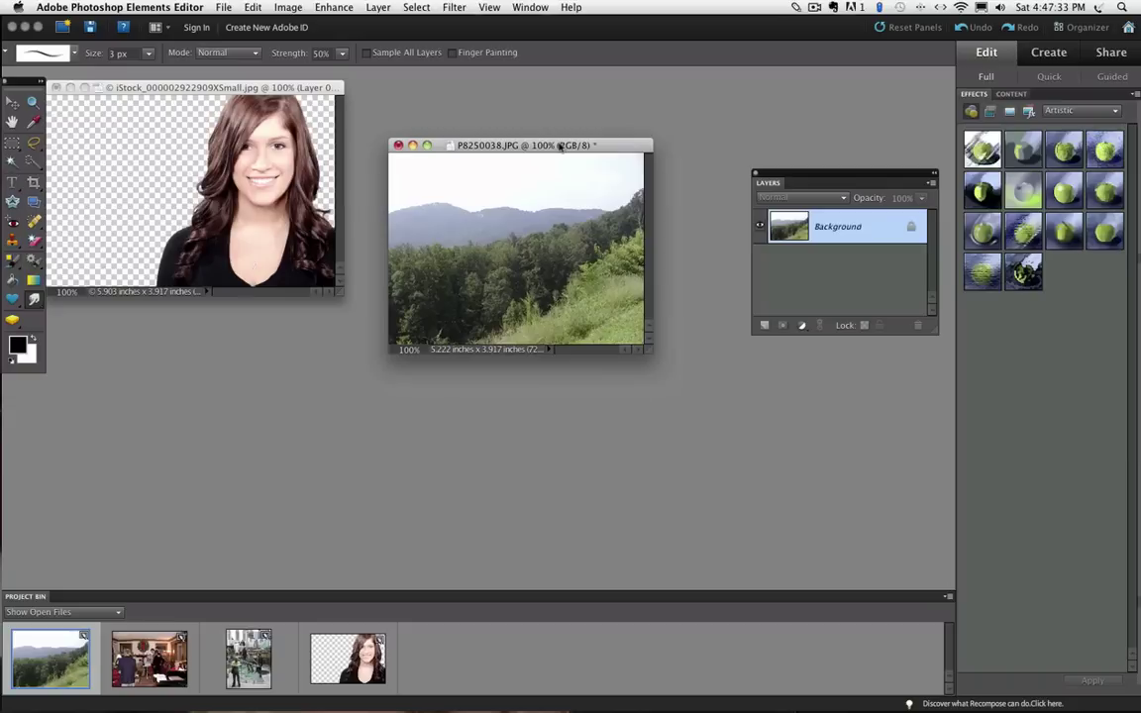
left_click(174, 87)
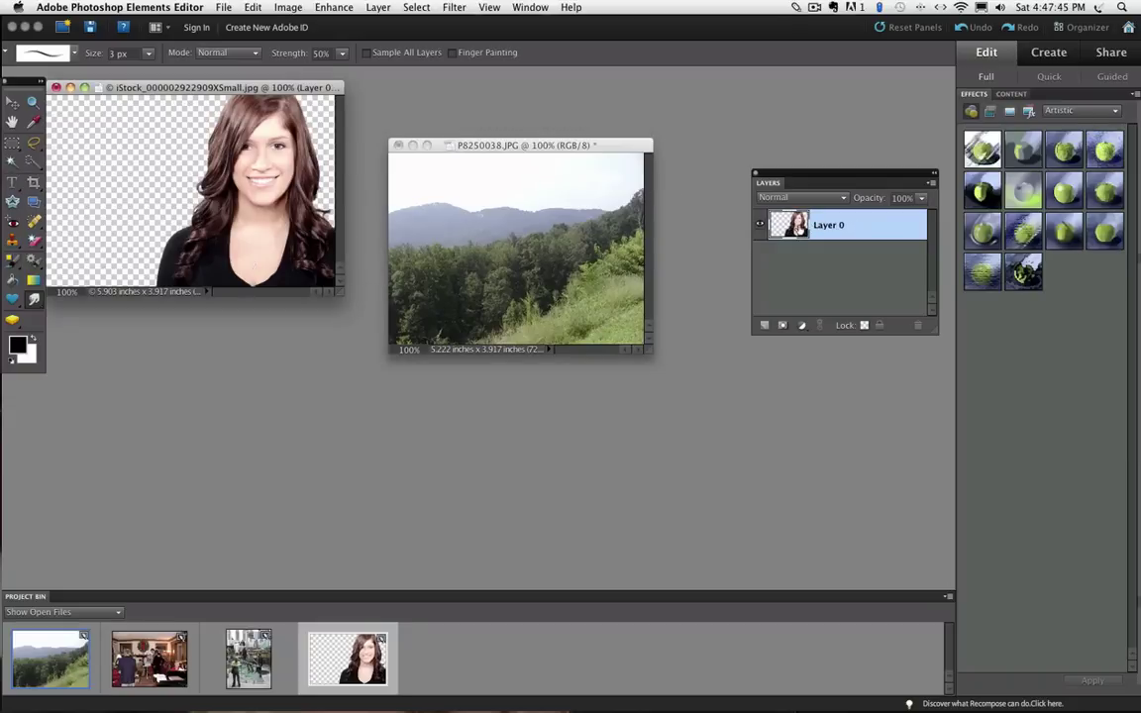
left_click_drag(798, 226, 543, 248)
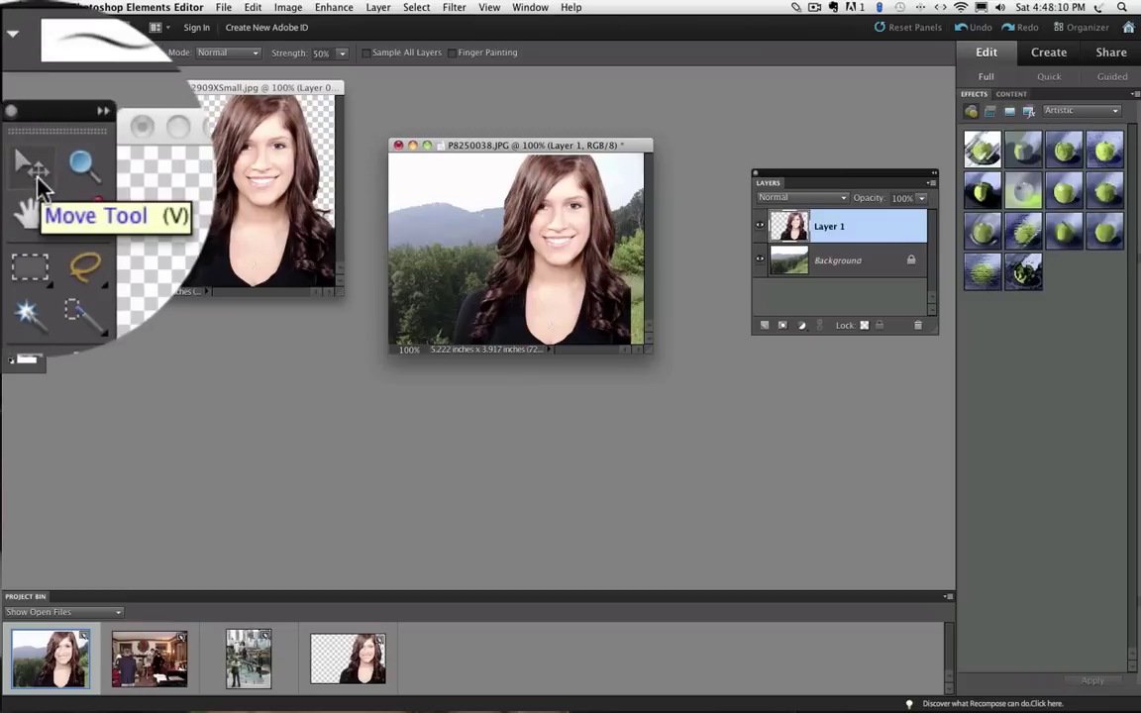
left_click(13, 103)
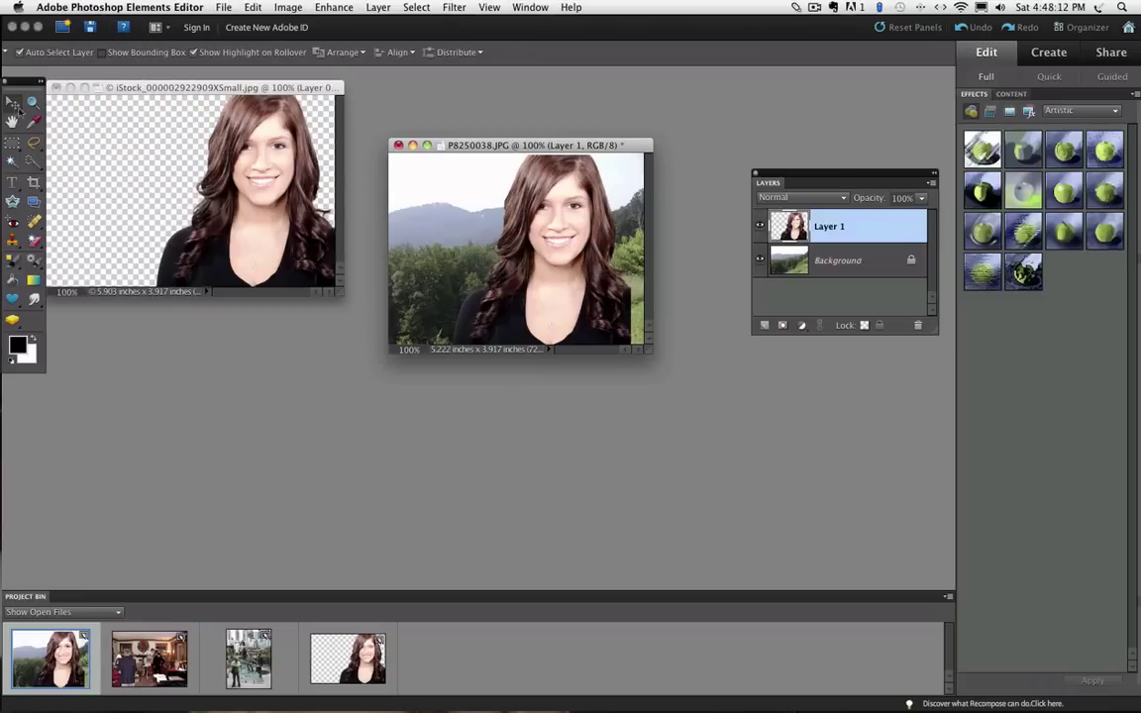
left_click_drag(535, 240, 561, 241)
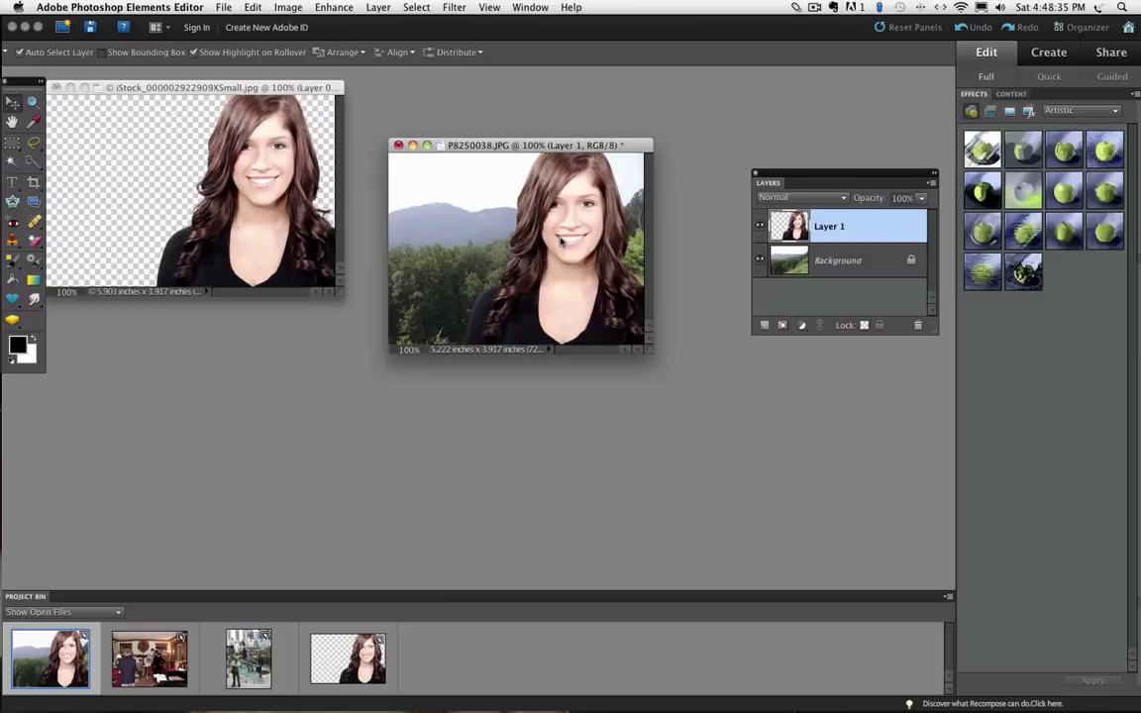
Step: Open Gaussian Blur on the woman's layer, then cancel it so she stays sharp
left_click(456, 8)
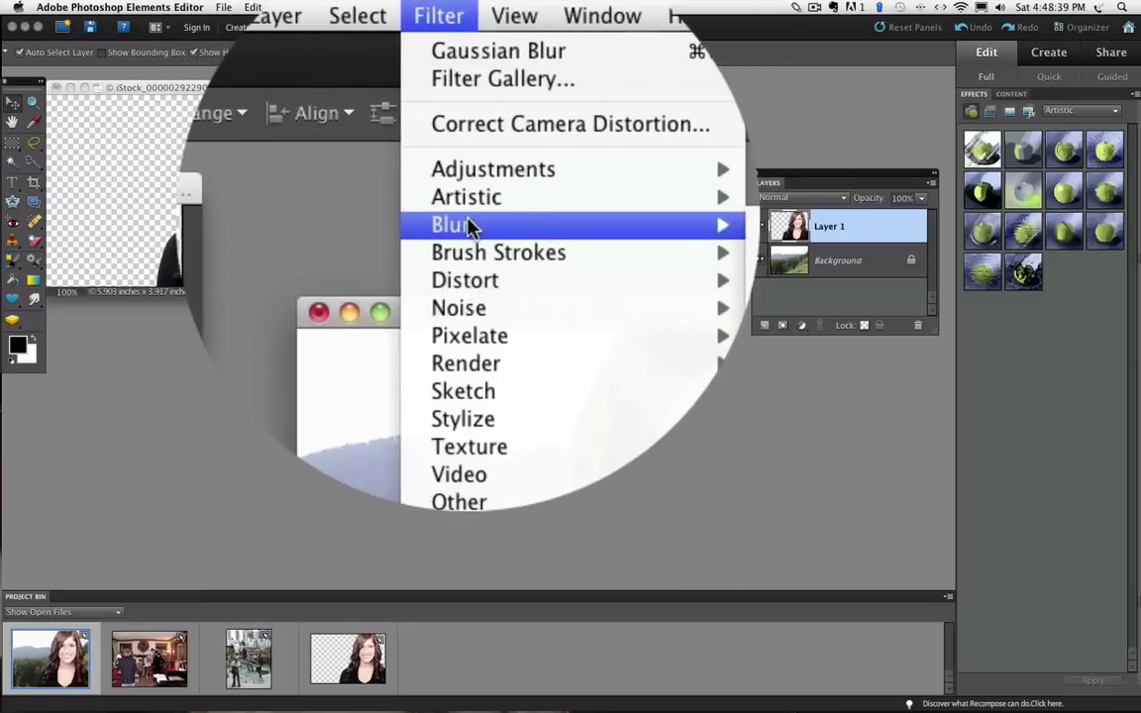
mouse_move(510, 226)
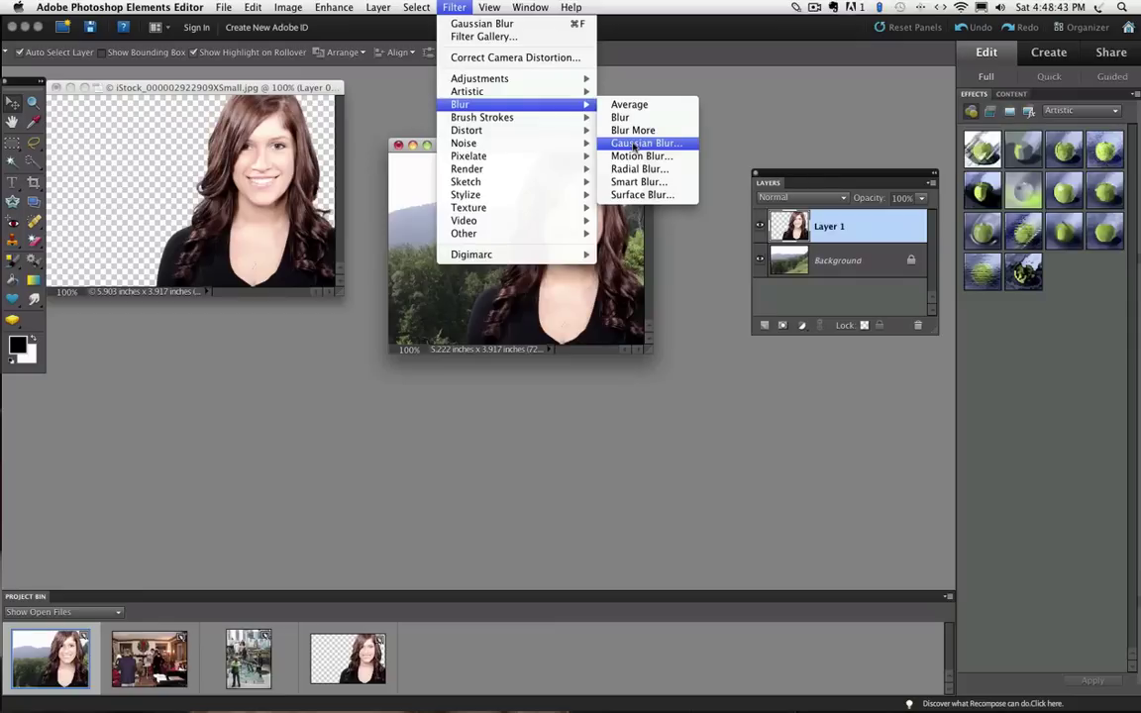
left_click(634, 143)
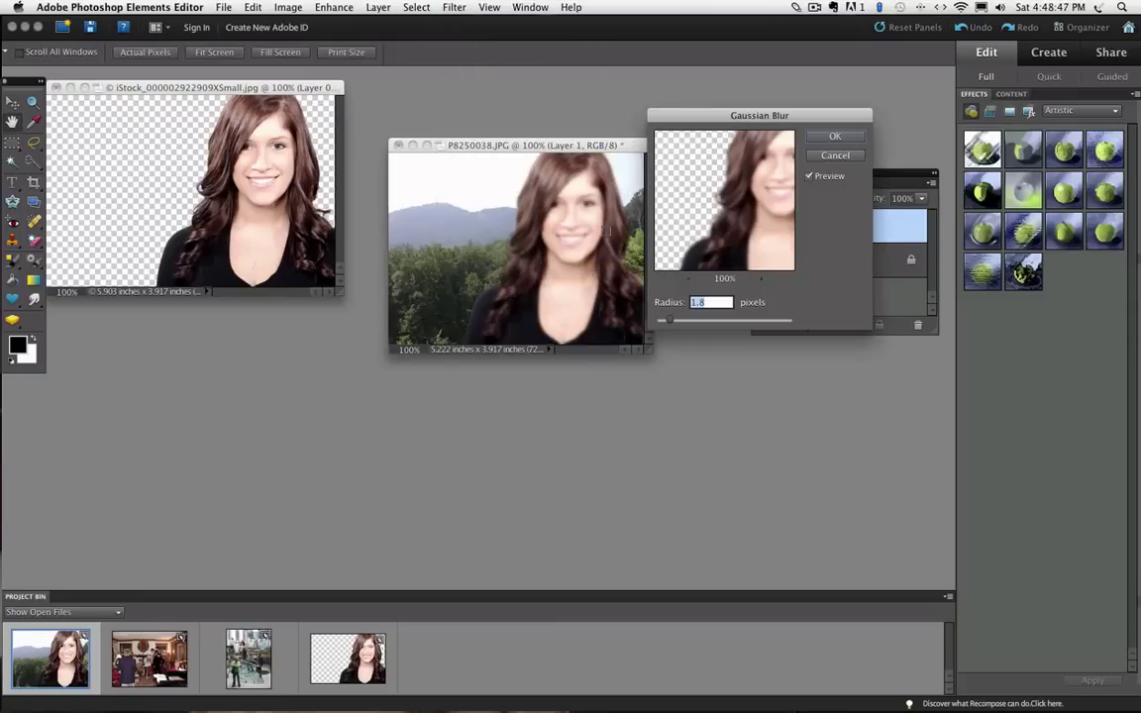
left_click(835, 156)
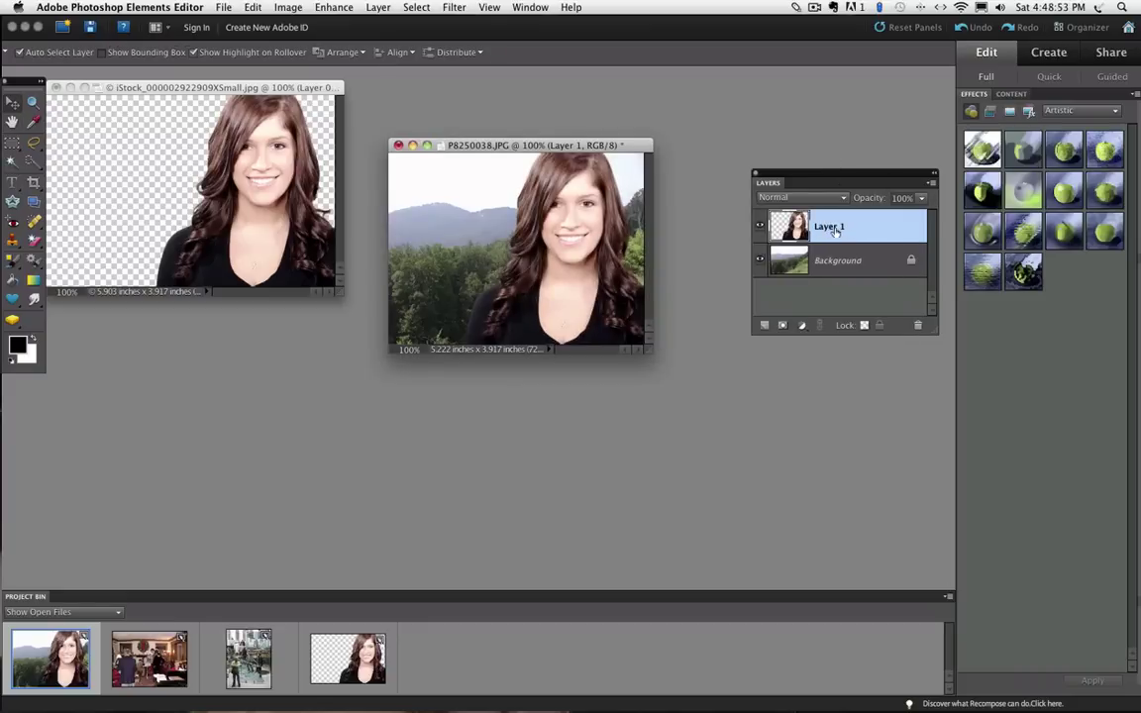
Step: Select the Background landscape layer and apply a 1.9-pixel Gaussian Blur to it
left_click(830, 263)
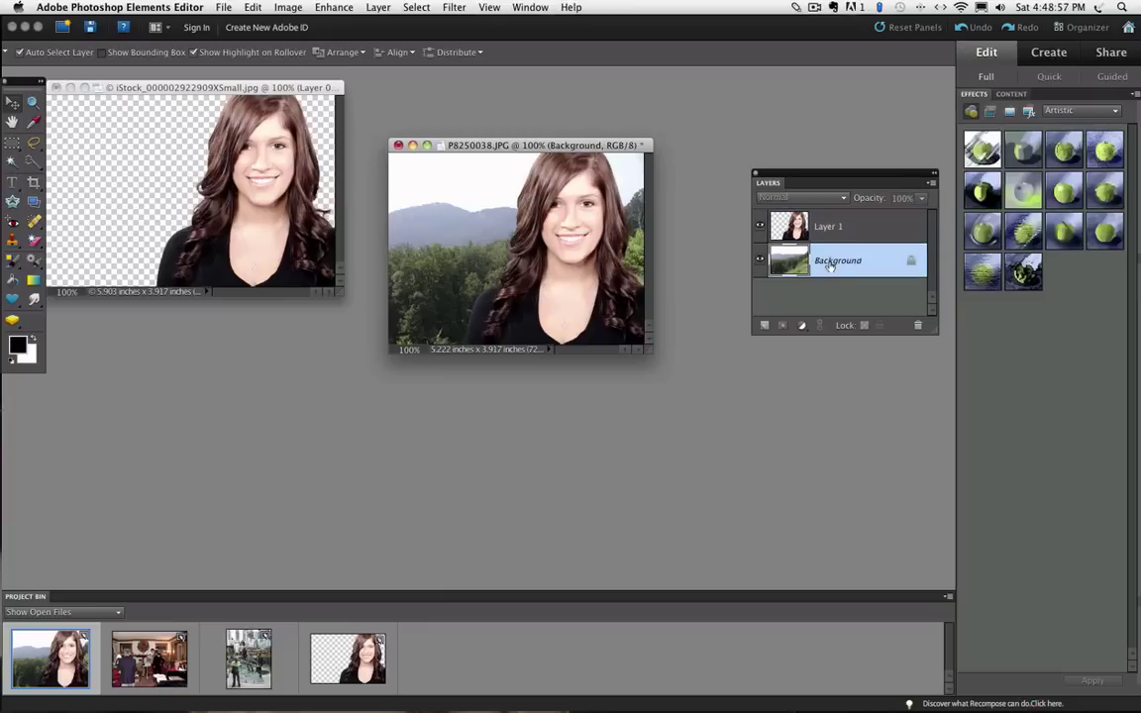
left_click(453, 8)
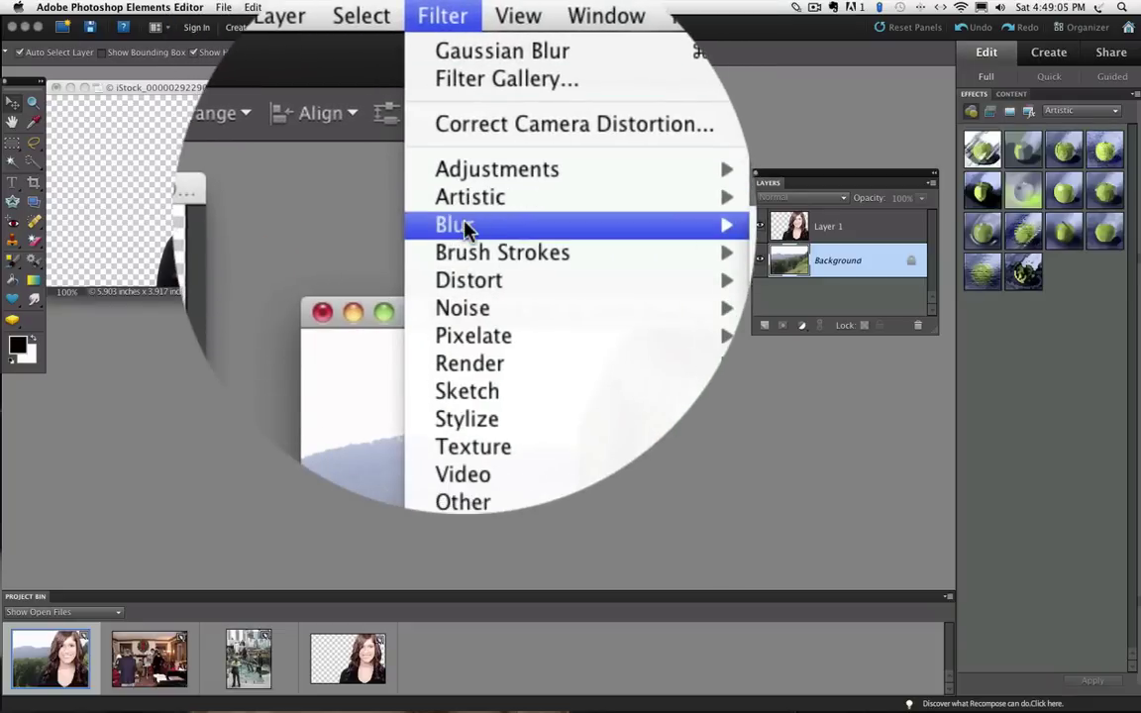
mouse_move(481, 229)
left_click(639, 301)
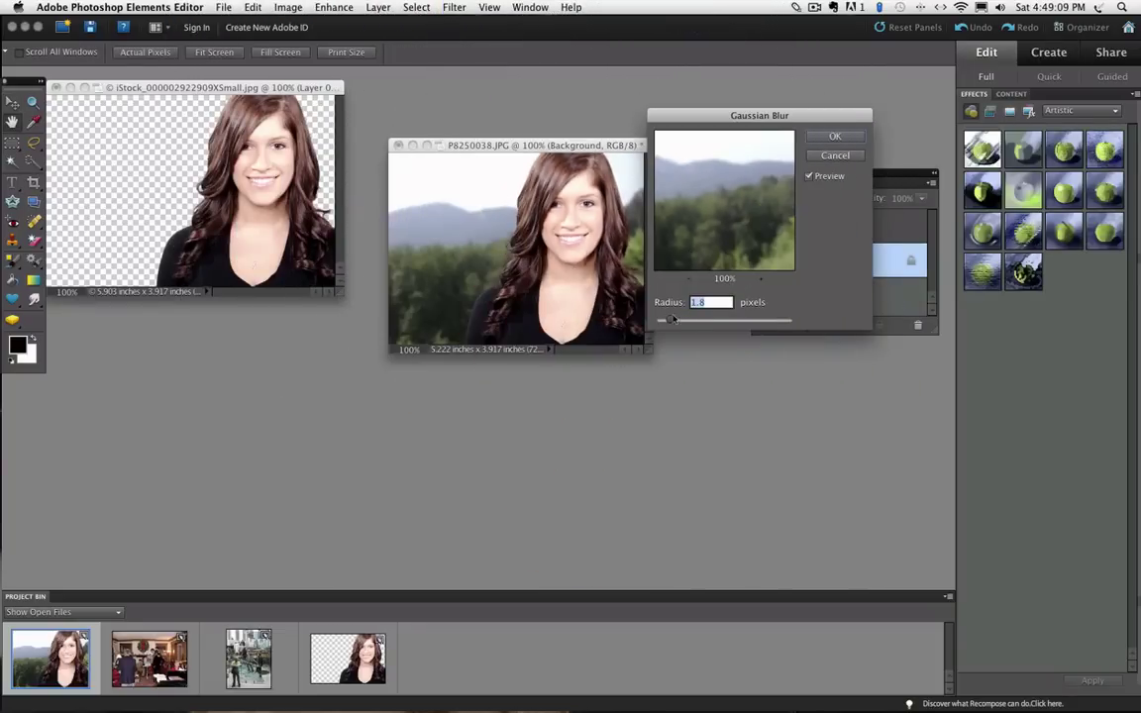
left_click_drag(671, 319, 703, 320)
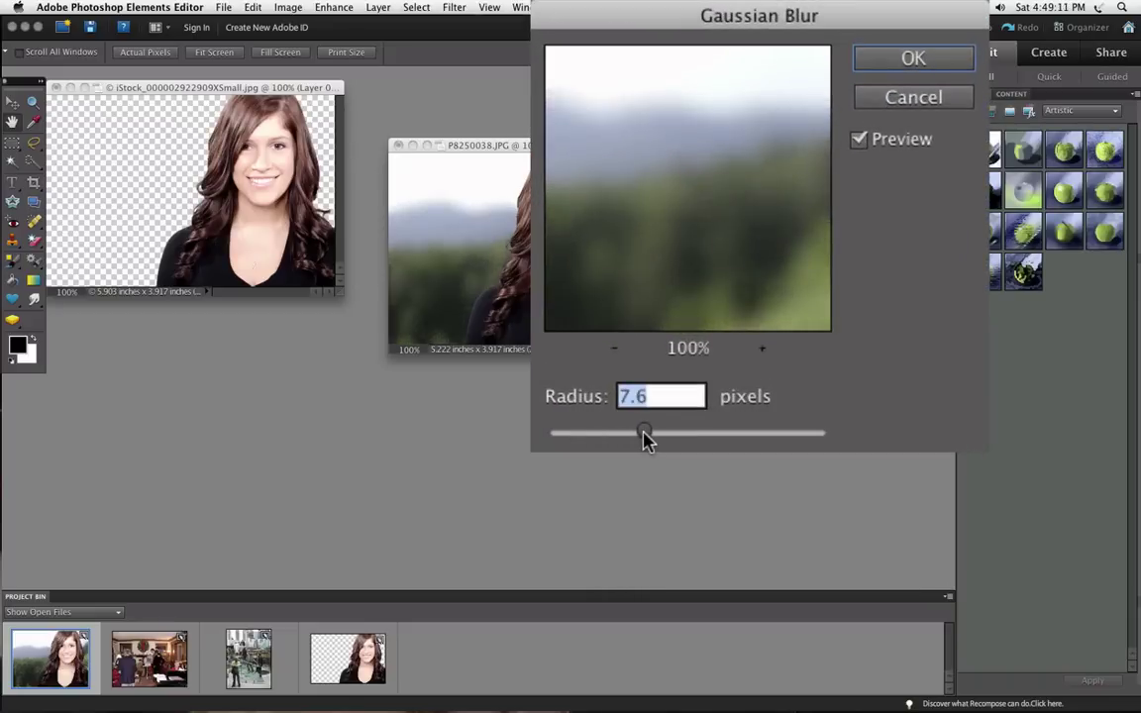
left_click_drag(644, 439, 575, 438)
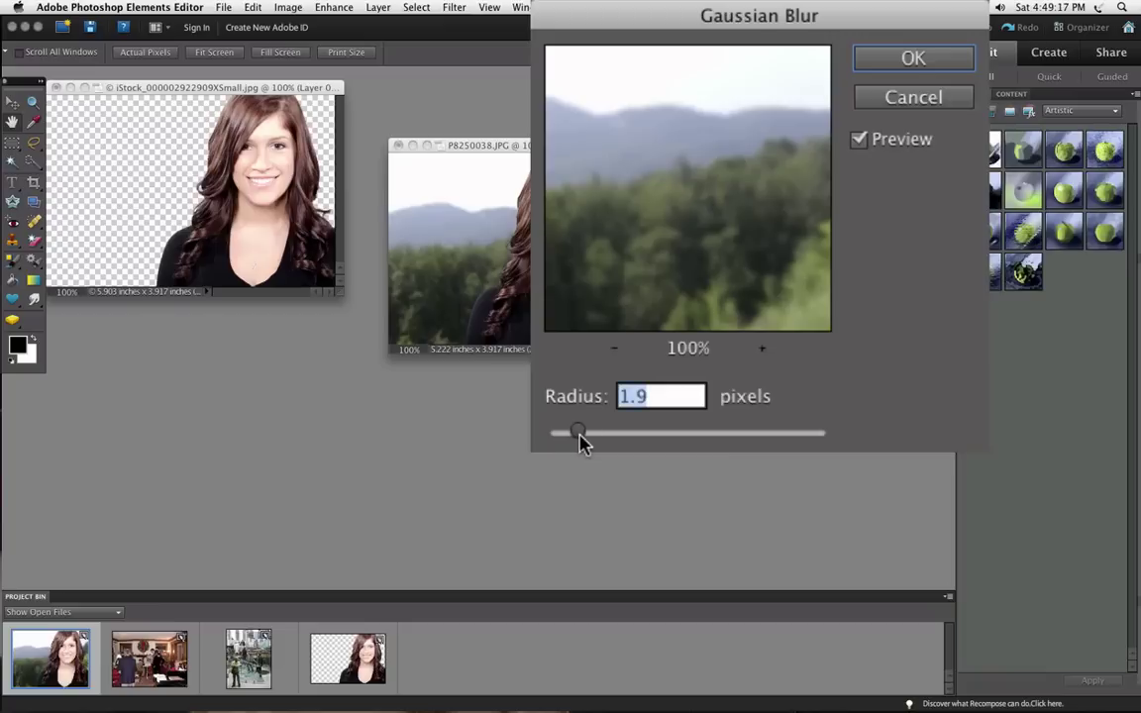
left_click(913, 60)
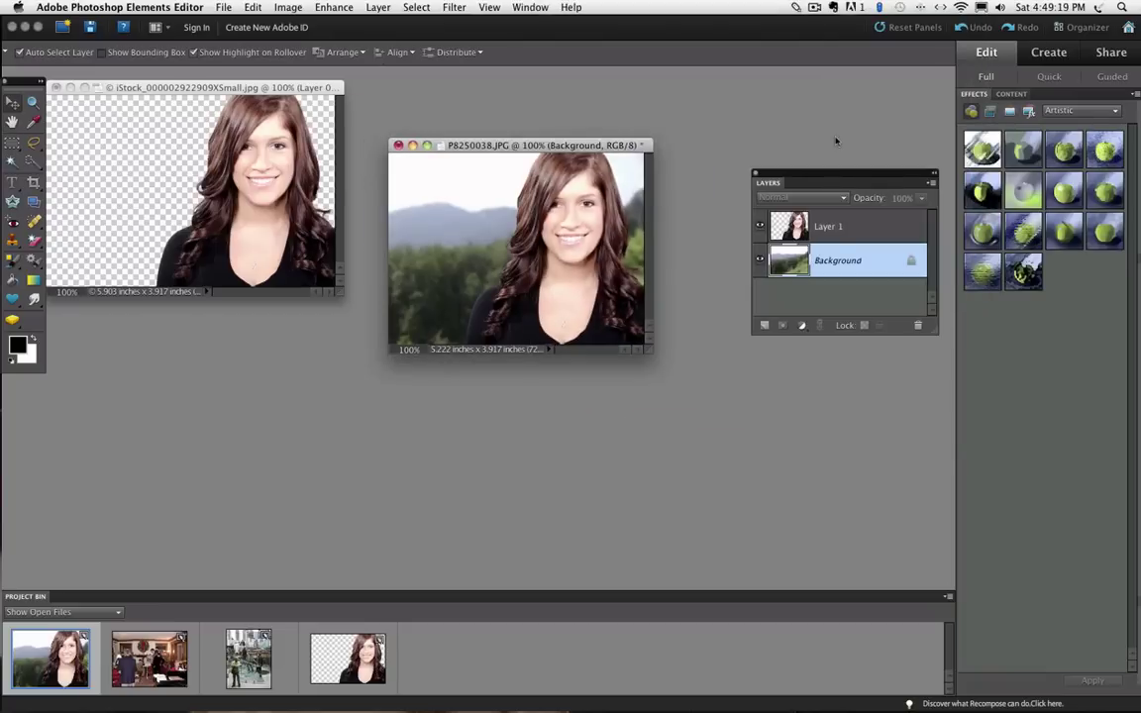